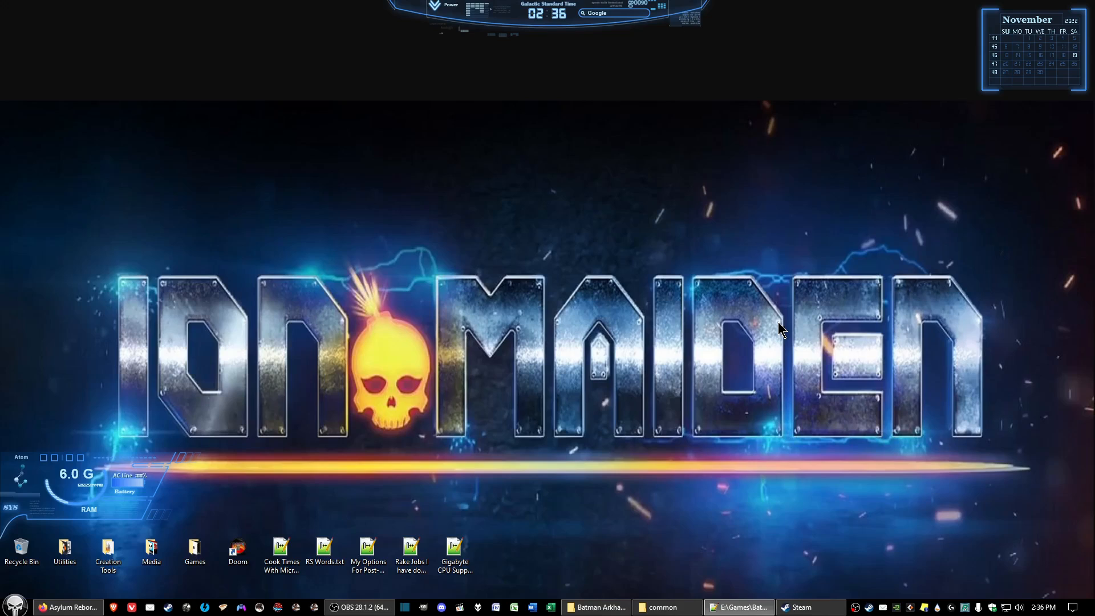
Launch Batman: Arkham Asylum GOTY from the Steam library and bring up its display settings.
left_click(869, 608)
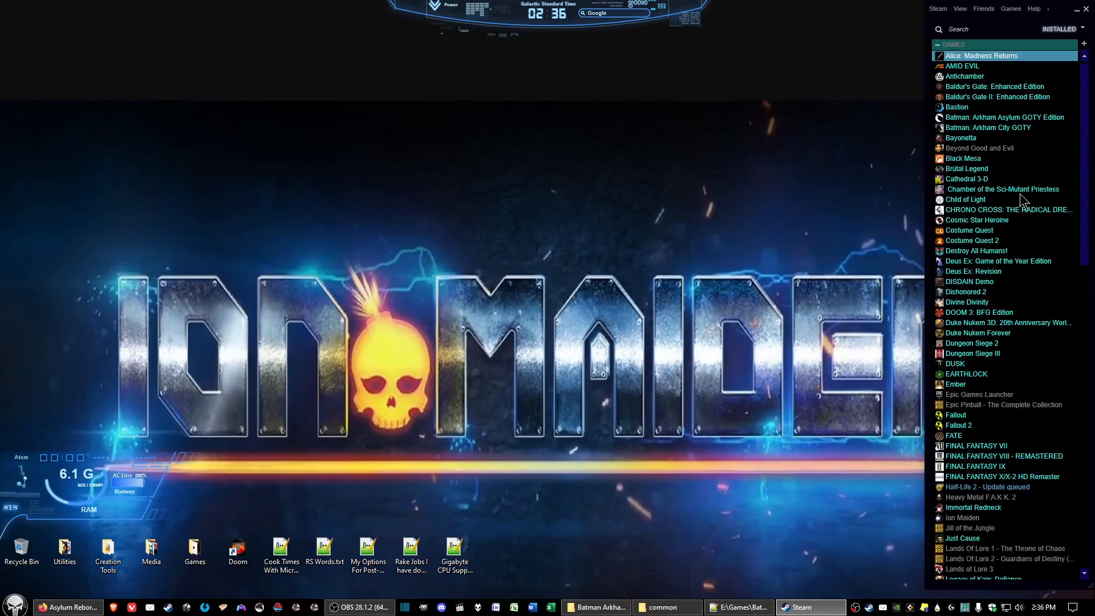
double_click(973, 119)
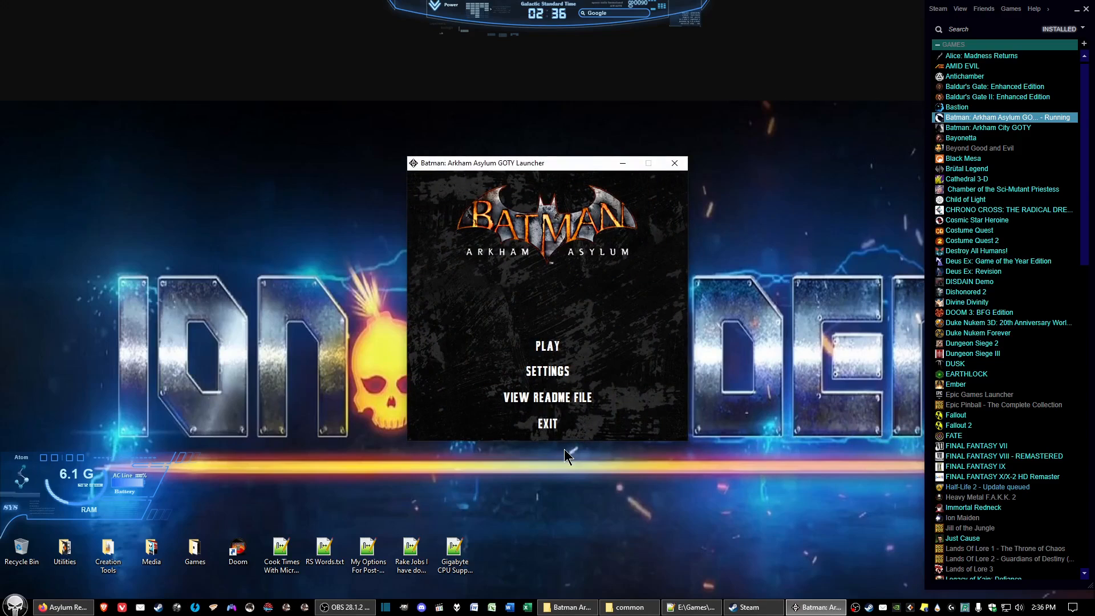
left_click(549, 370)
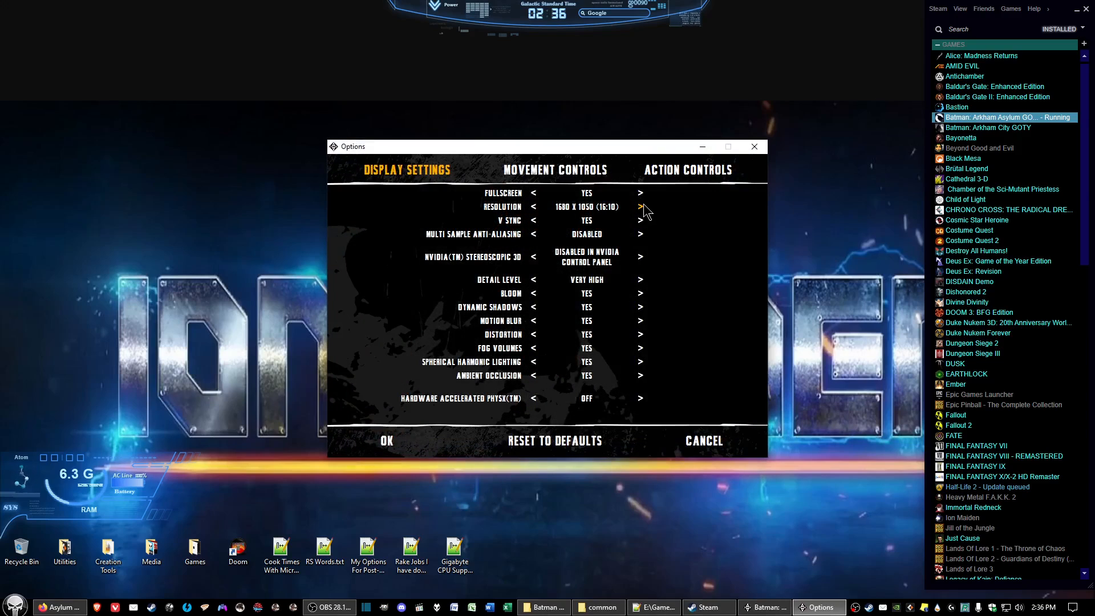
Set 1920x1080, 8XQ anti-aliasing, High detail, and turn off Bloom, Shadows, Blur, Distortion and Fog.
left_click(641, 207)
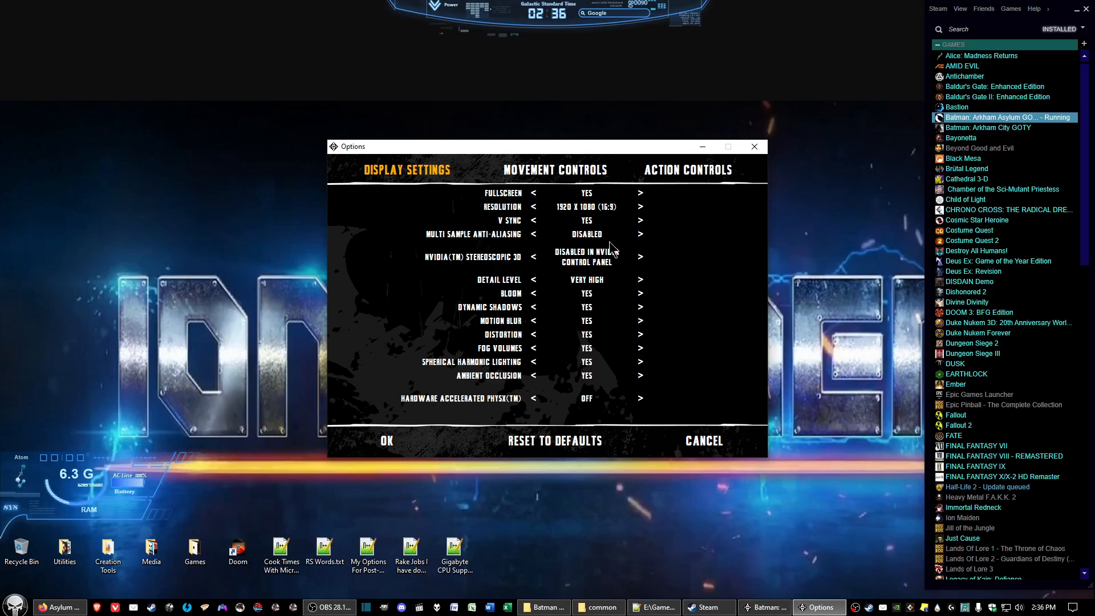
left_click(641, 234)
left_click(640, 233)
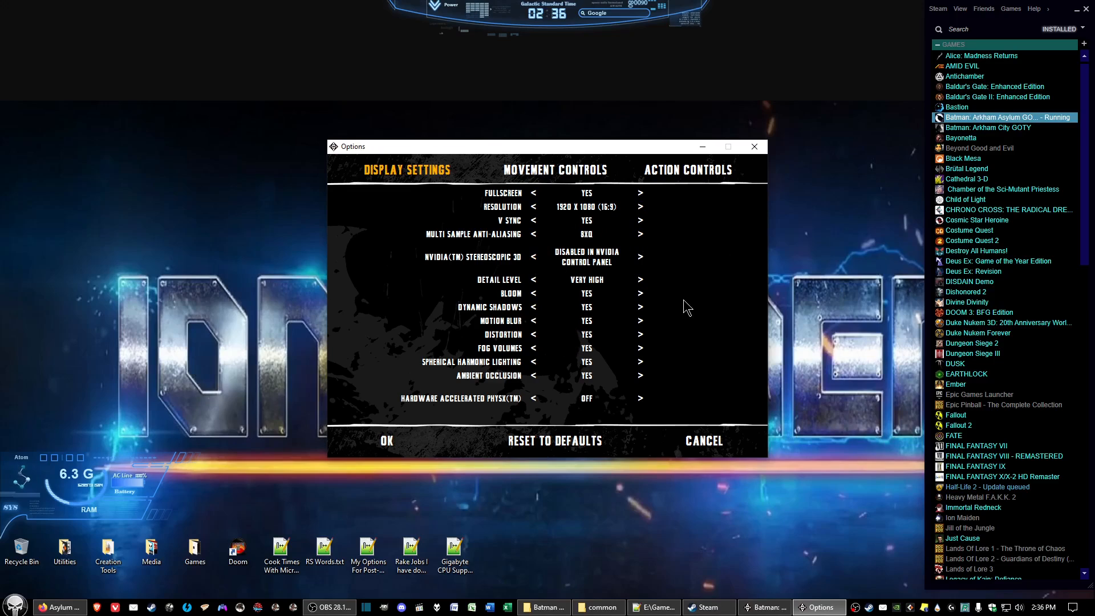
left_click(532, 280)
left_click(534, 293)
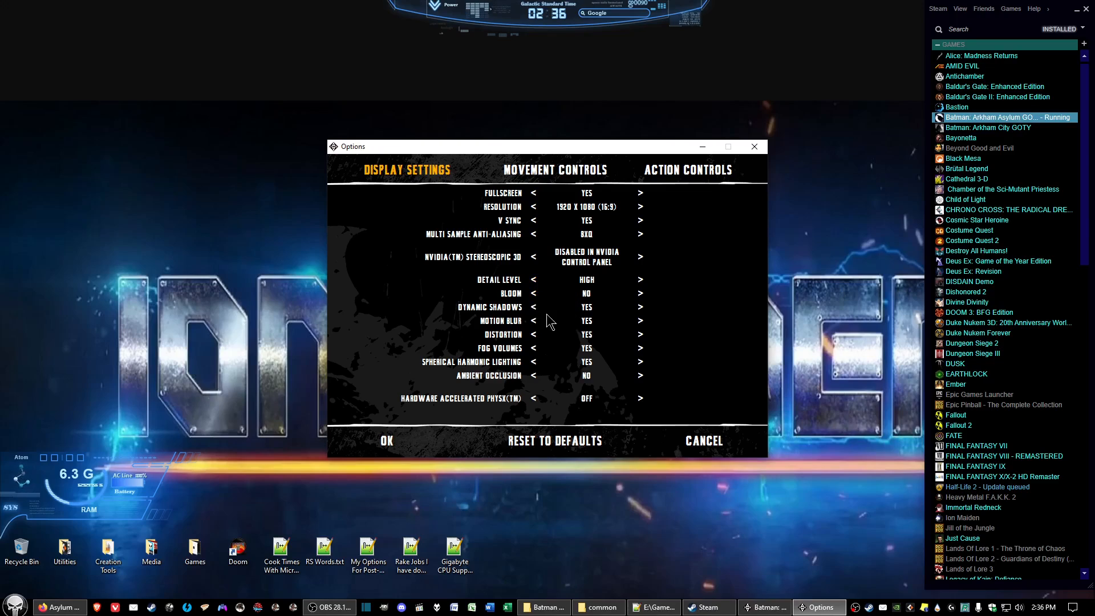
left_click(534, 308)
left_click(534, 321)
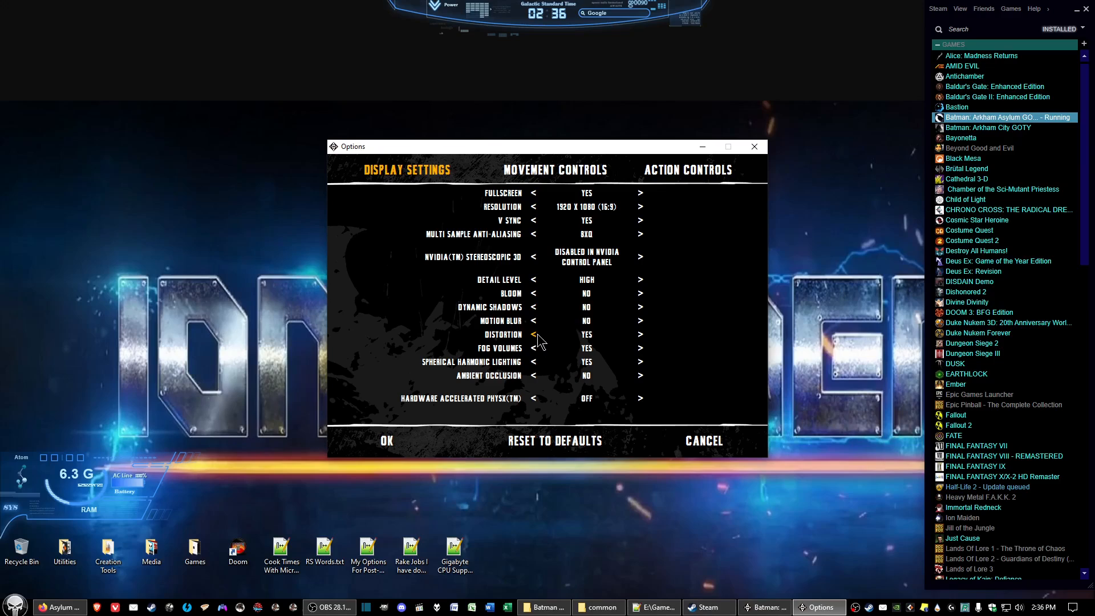
left_click(533, 335)
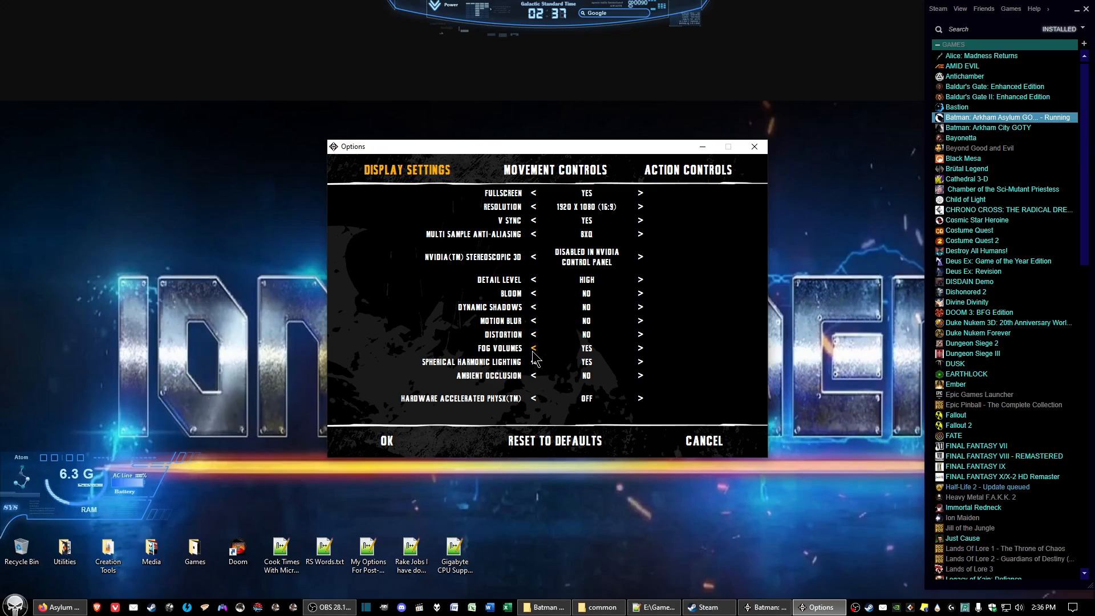
left_click(534, 348)
Save the display settings and exit the launcher.
left_click(388, 441)
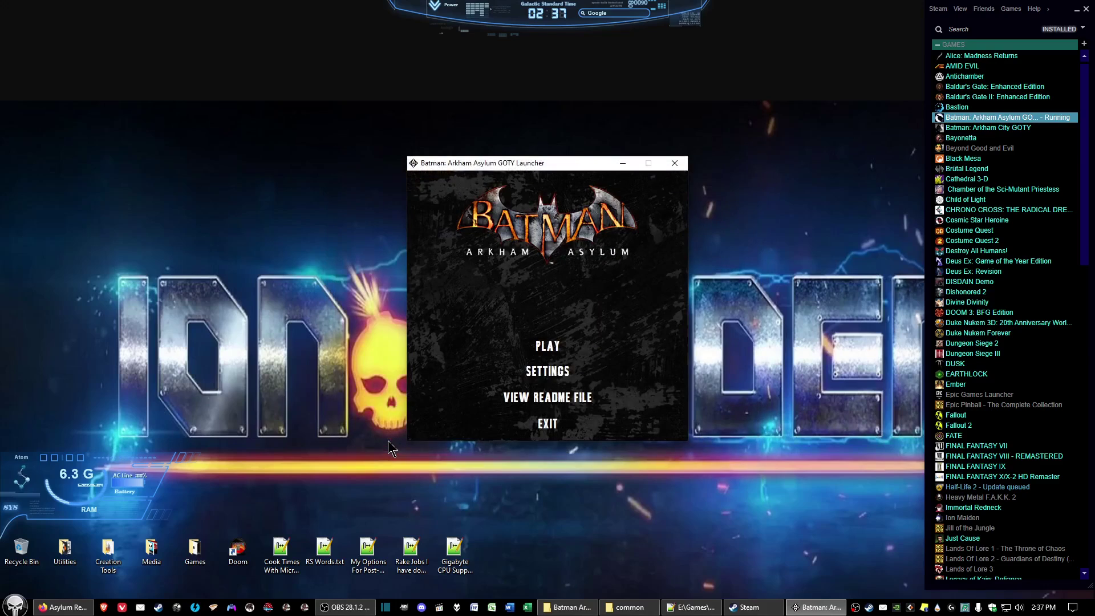
left_click(545, 432)
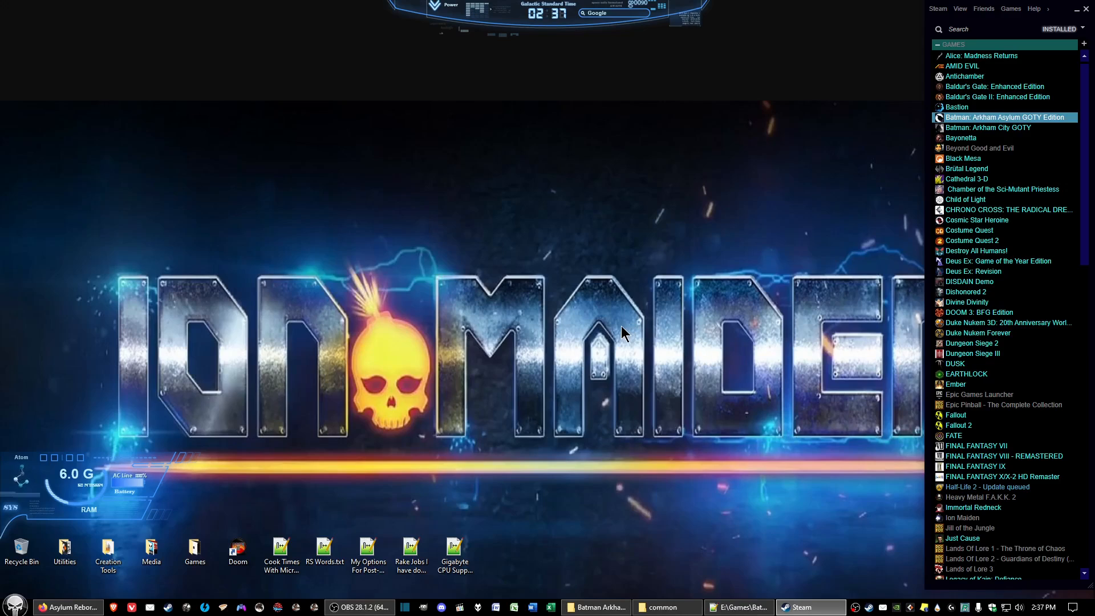
Start the ReShade 5.5.0 download from its Home page and dismiss the save prompt.
left_click(76, 608)
left_click(94, 34)
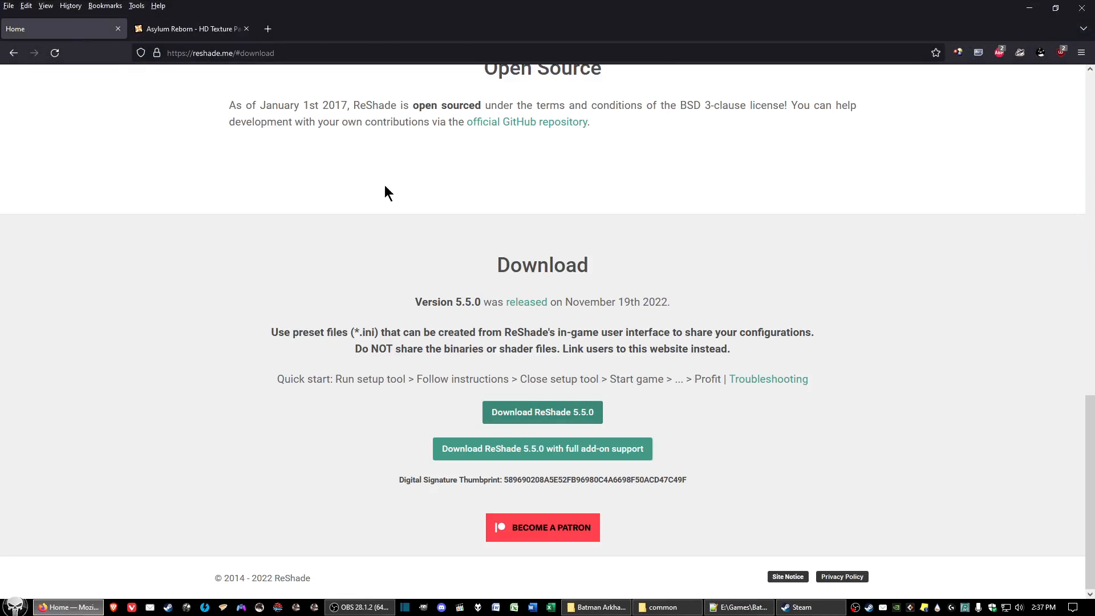
scroll(384, 180, "up", 10)
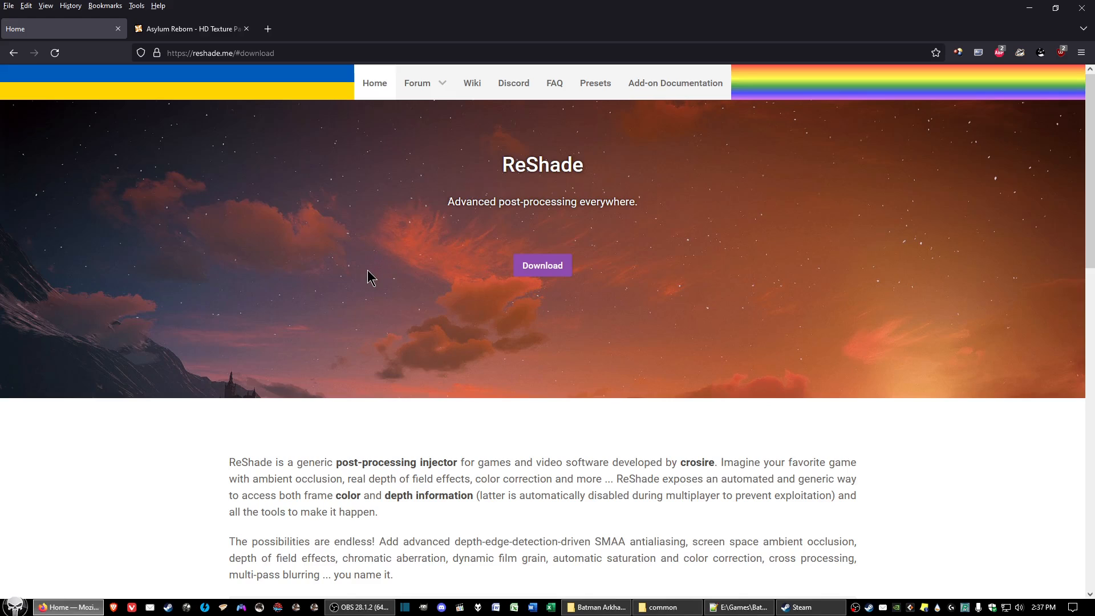
scroll(368, 270, "down", 10)
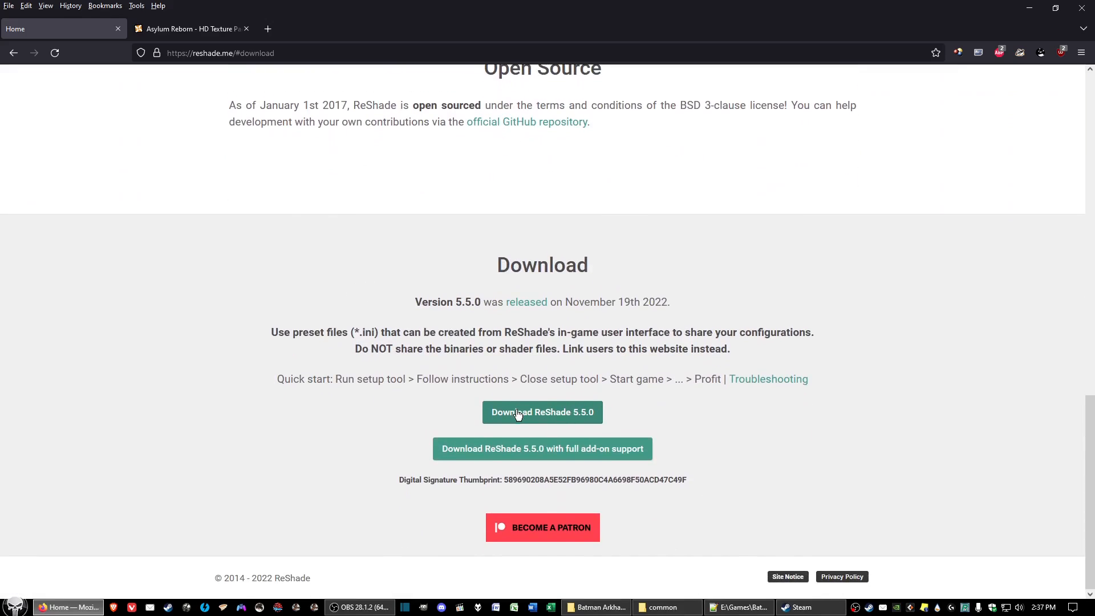
left_click(553, 414)
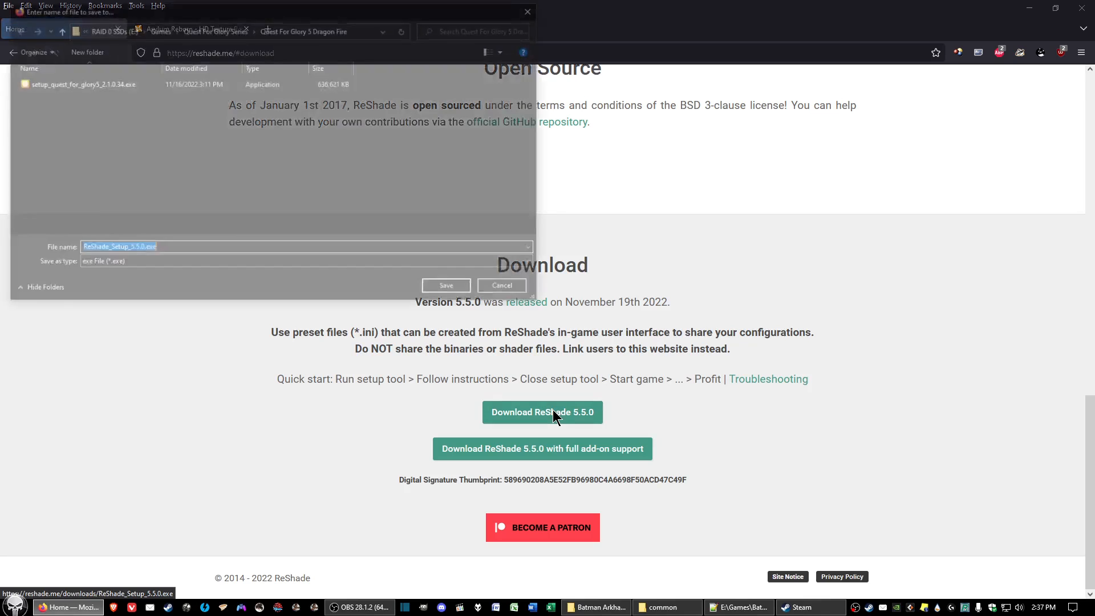
left_click(535, 8)
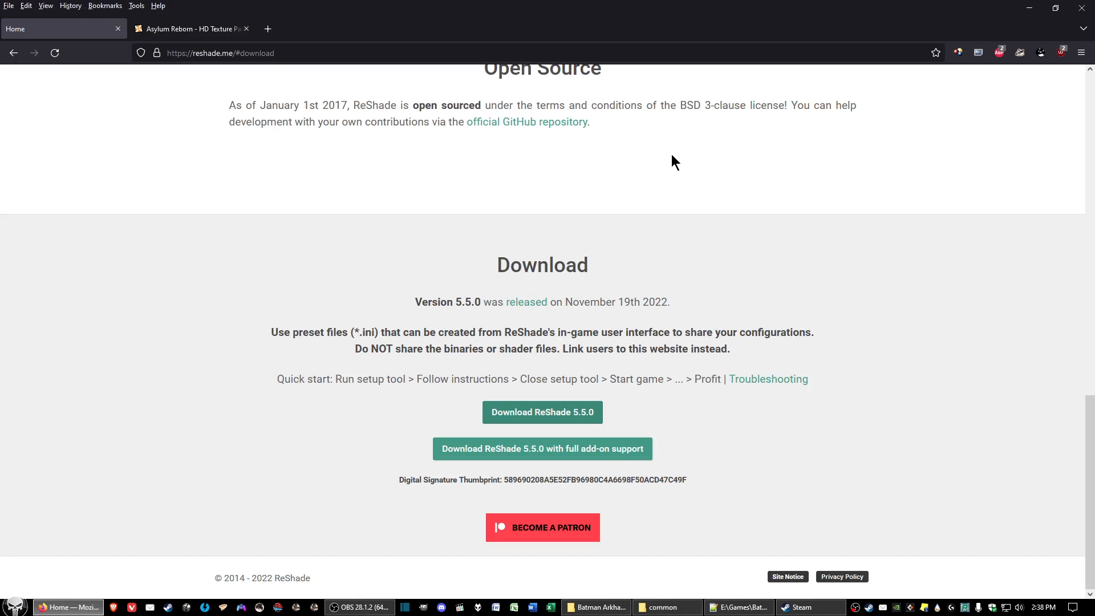
Switch to the Asylum Reborn HD Texture Pack page and view its Description.
left_click(199, 30)
scroll(204, 265, "up", 5)
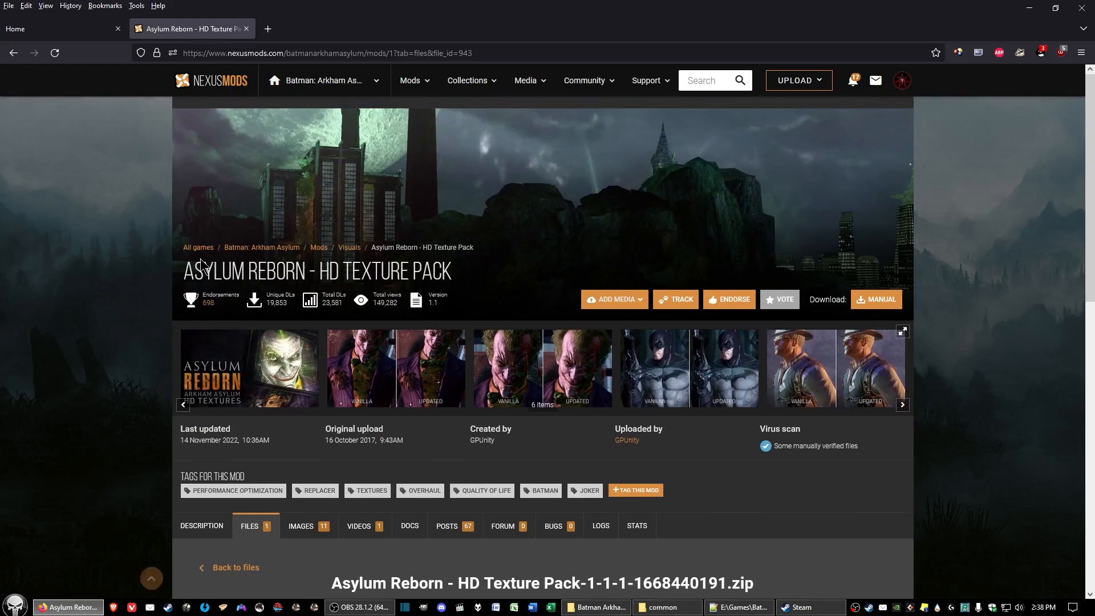
left_click(204, 529)
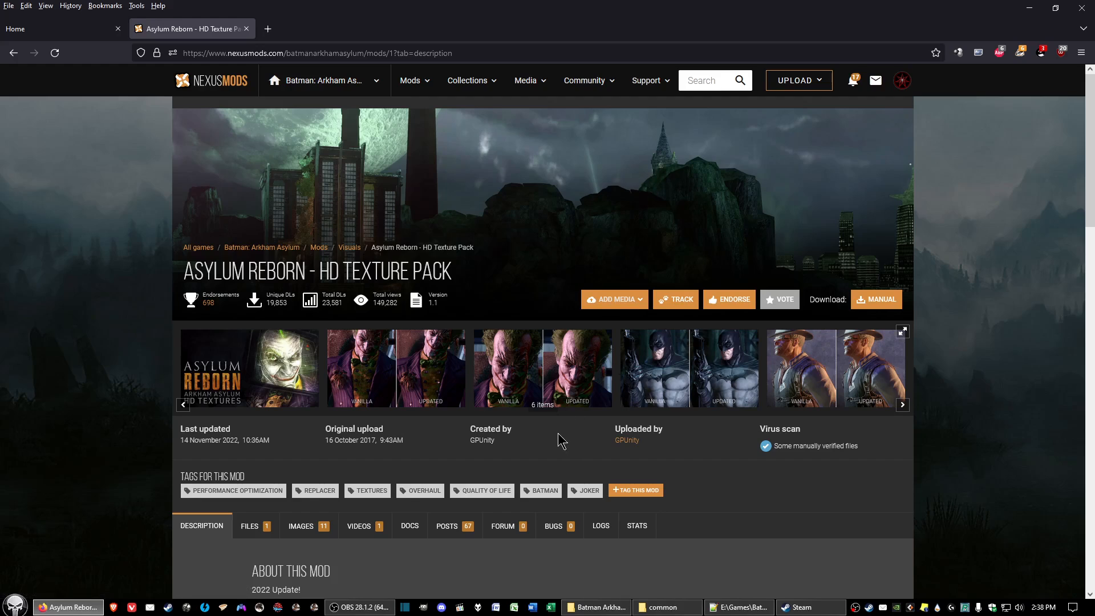
scroll(559, 441, "down", 1)
scroll(424, 403, "down", 2)
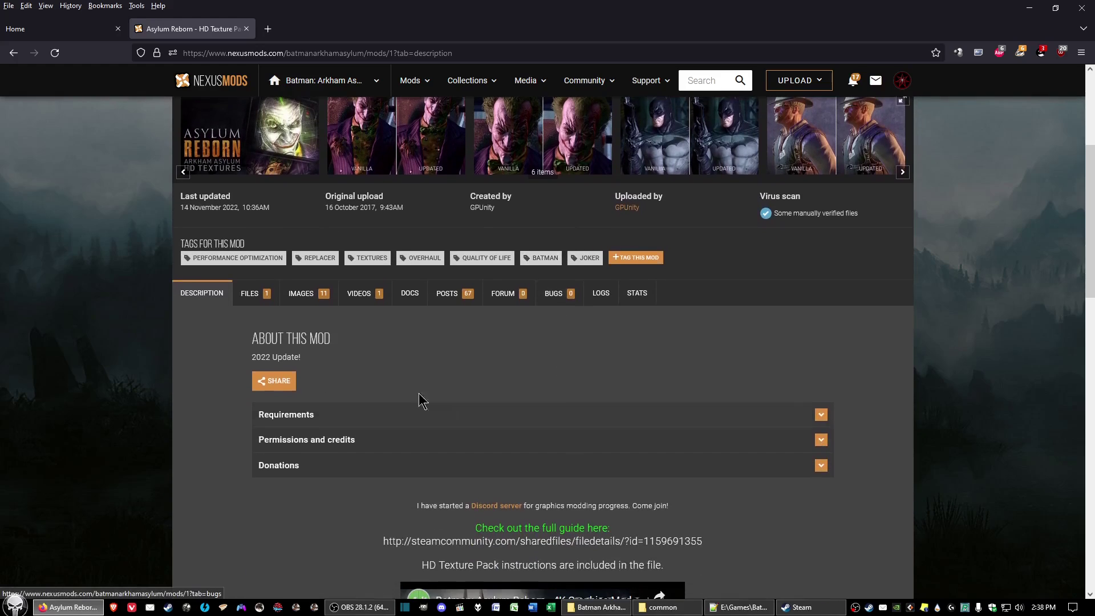
Manually start the free slow download of the version 1.1 texture pack zip and dismiss the save prompt.
left_click(257, 303)
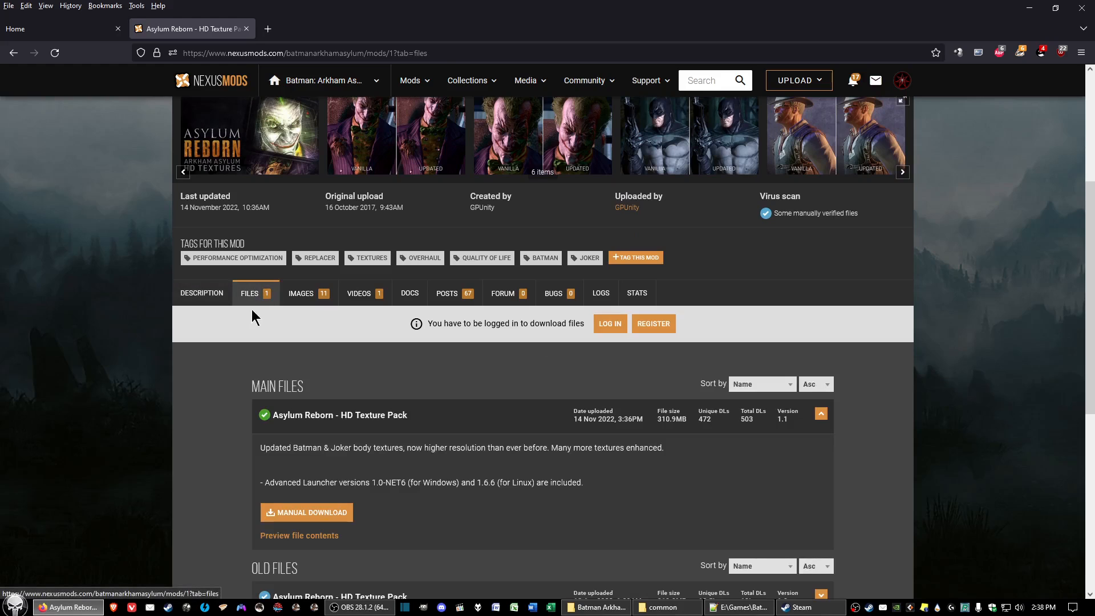
scroll(541, 417, "down", 1)
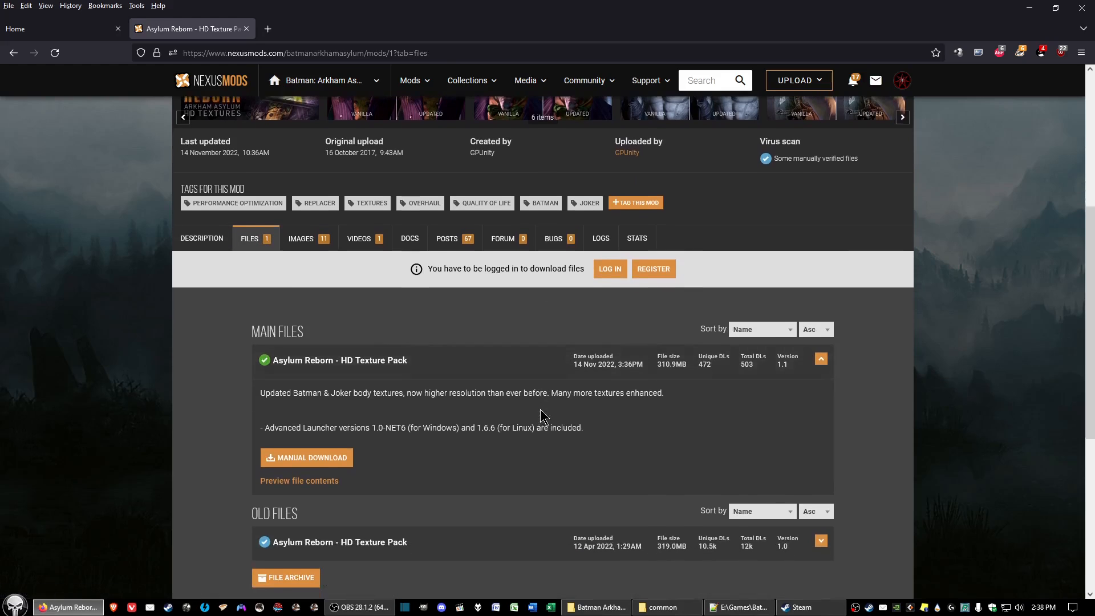
scroll(541, 417, "down", 2)
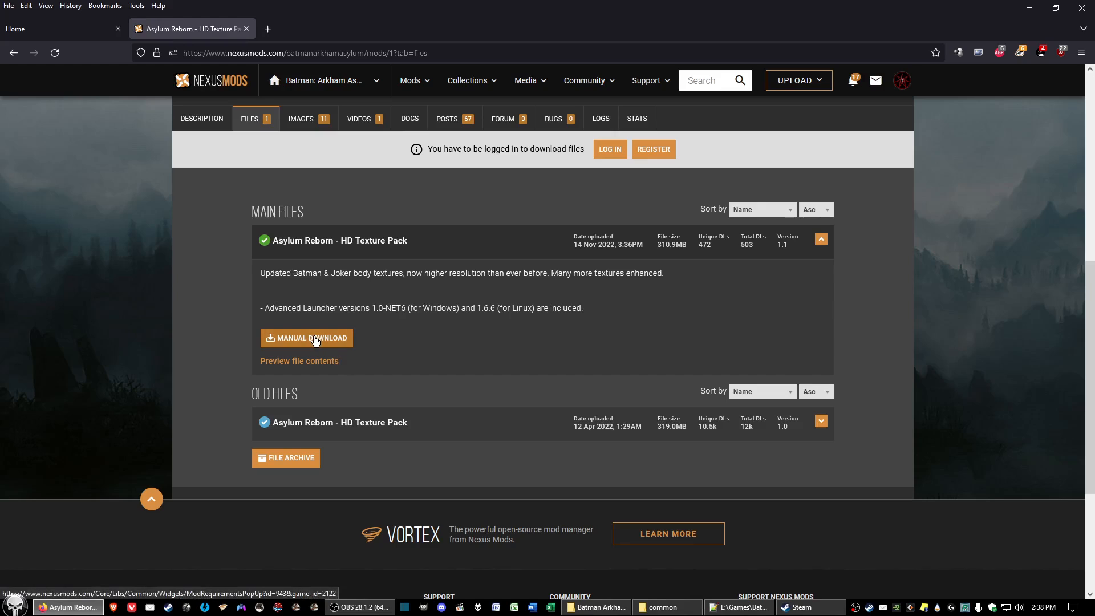
left_click(315, 339)
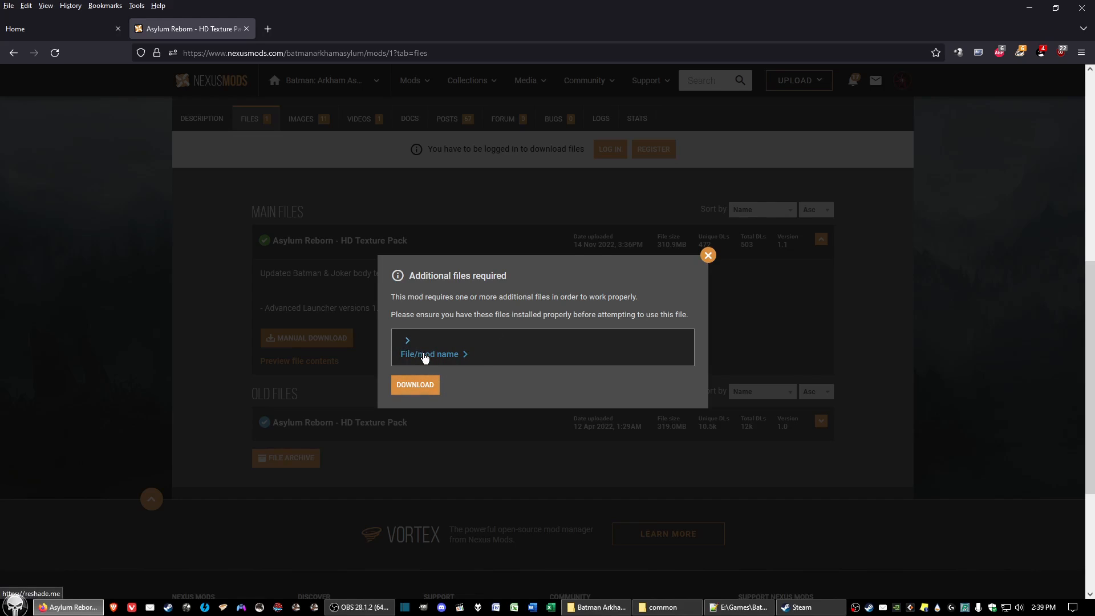
left_click(416, 391)
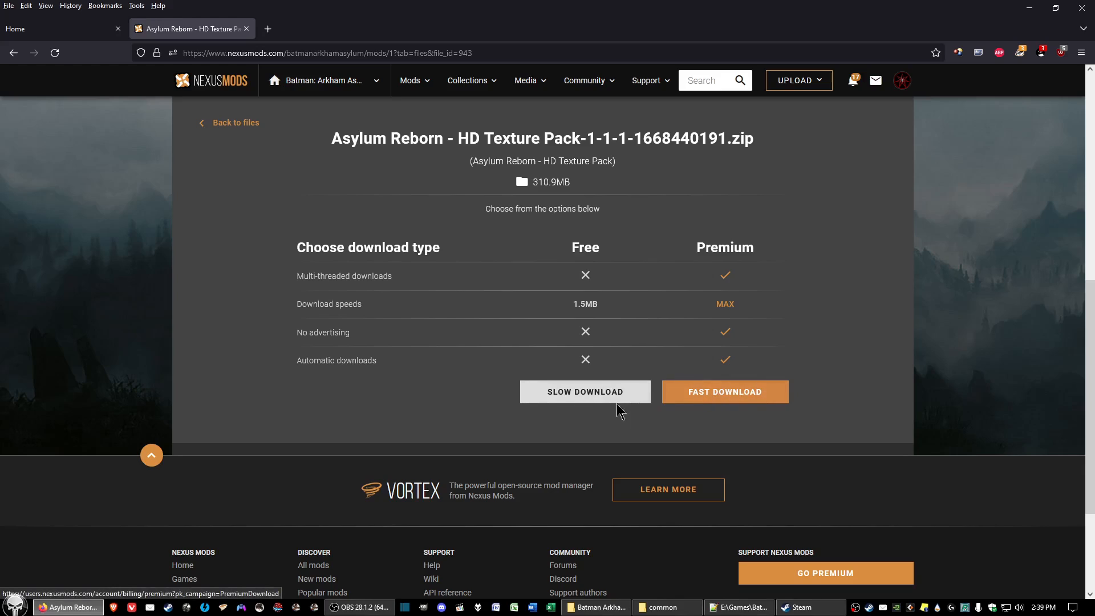
left_click(583, 395)
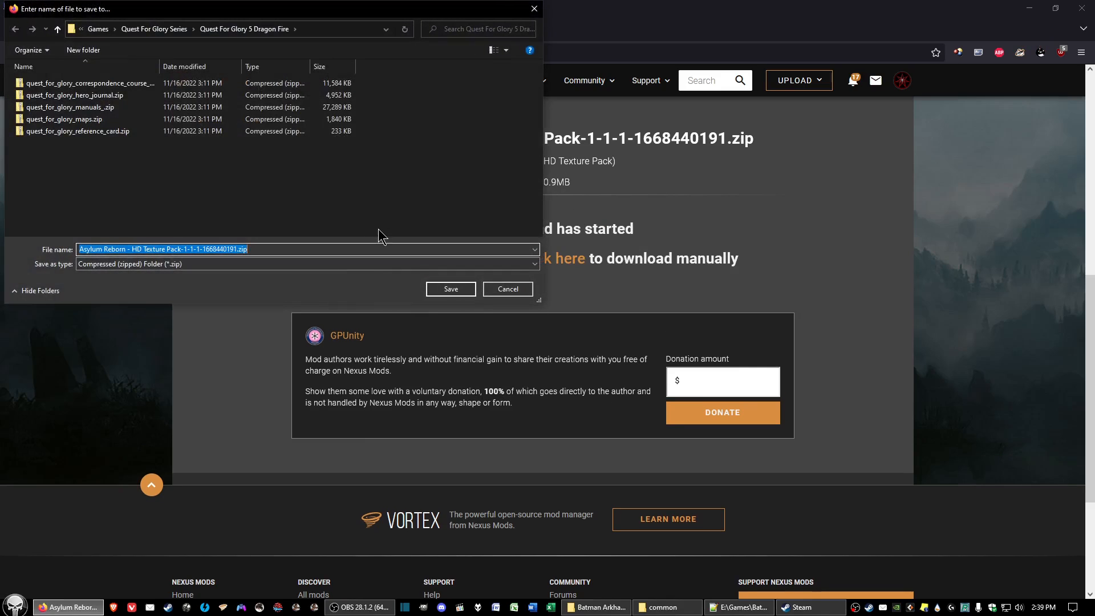
left_click(534, 11)
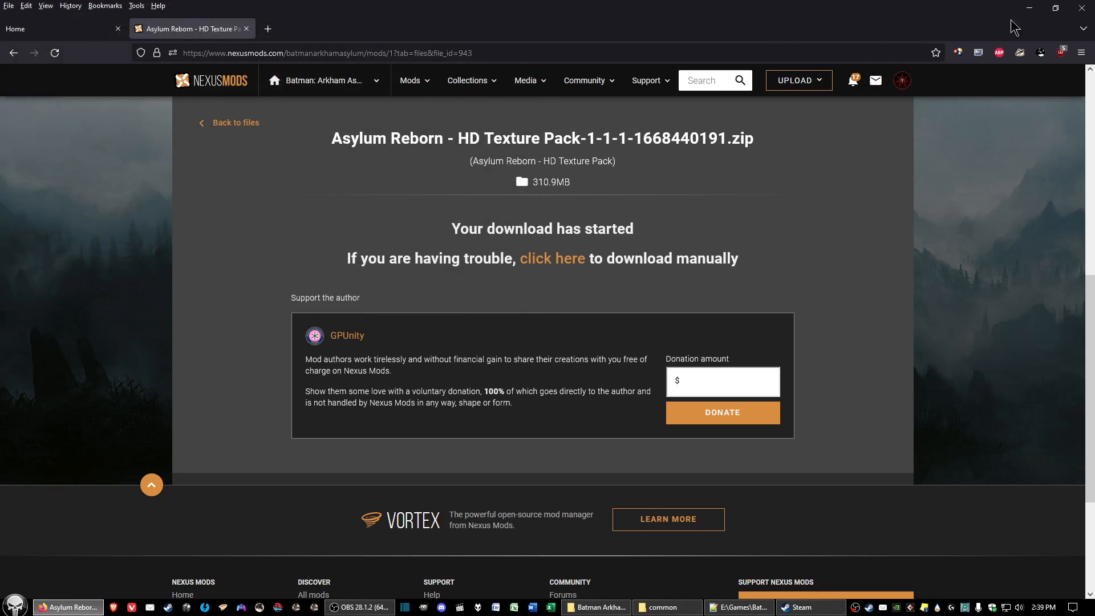
Minimize the browser, close the 'common' folder window and bring Steam's library forward.
left_click(1029, 8)
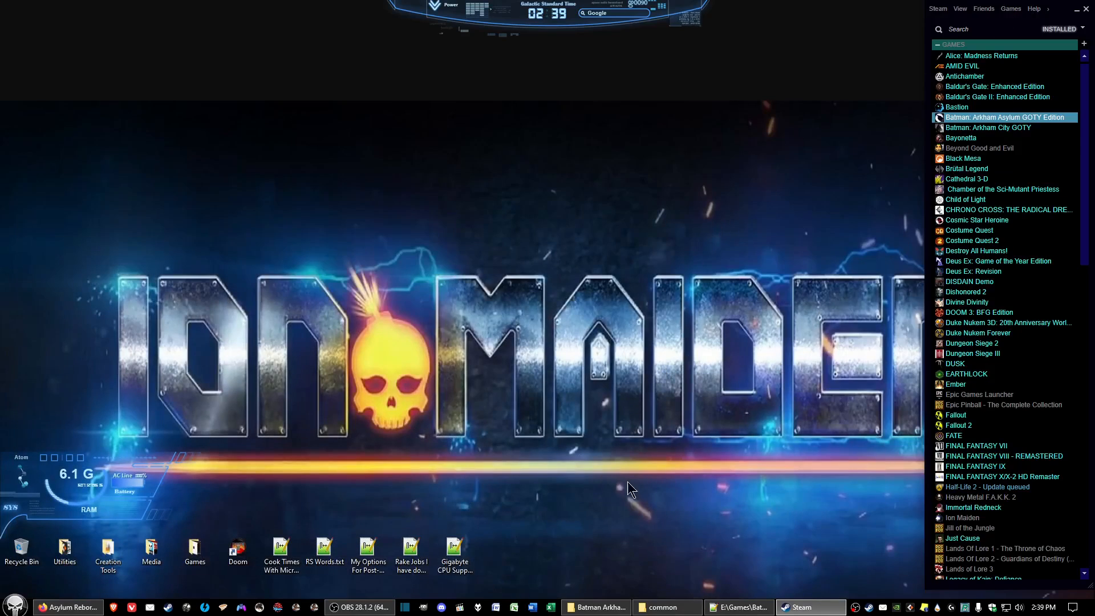
right_click(664, 607)
left_click(632, 590)
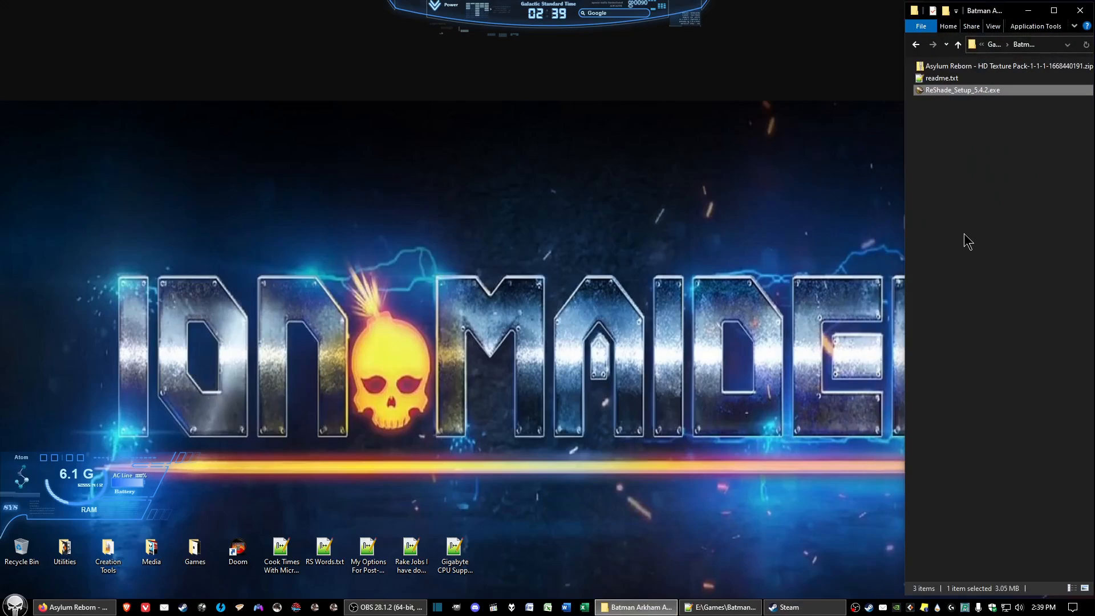
left_click(964, 235)
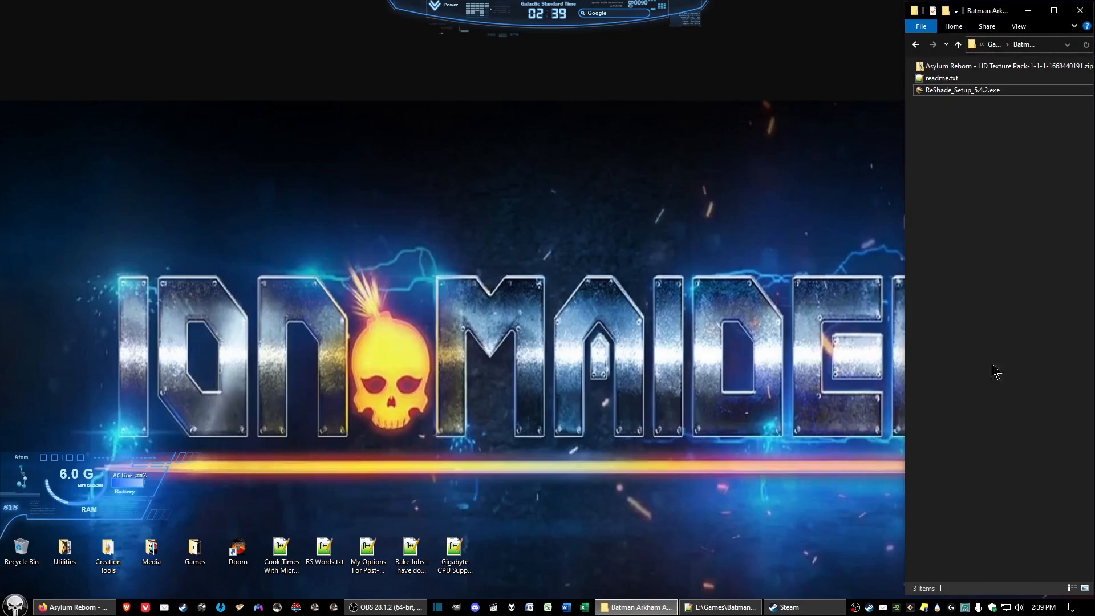
left_click(796, 610)
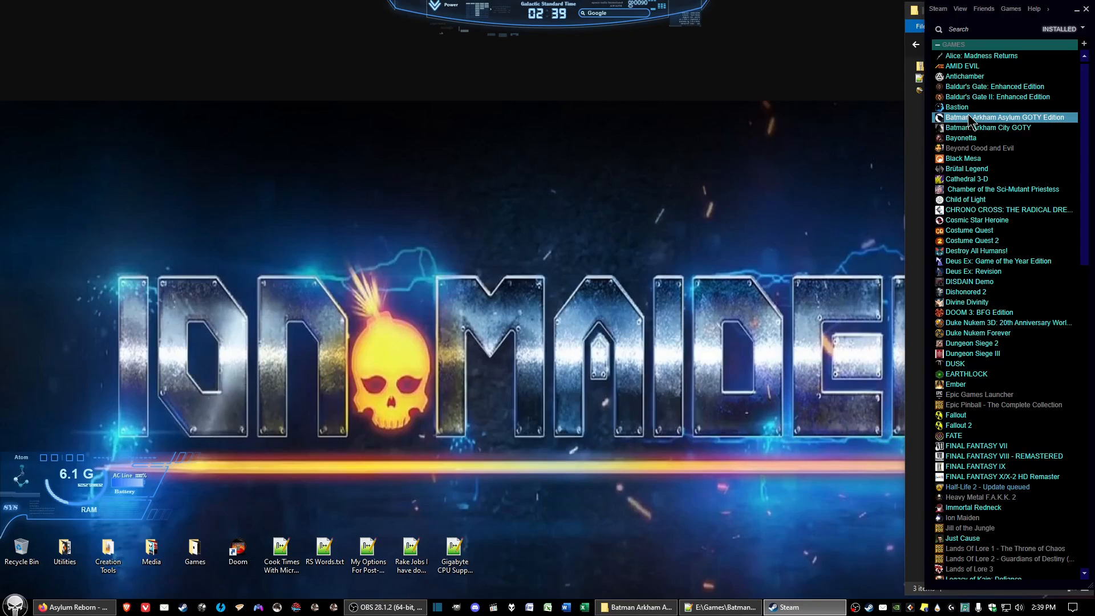
Browse the game's local files from Steam Properties, then close the Properties dialog.
right_click(956, 118)
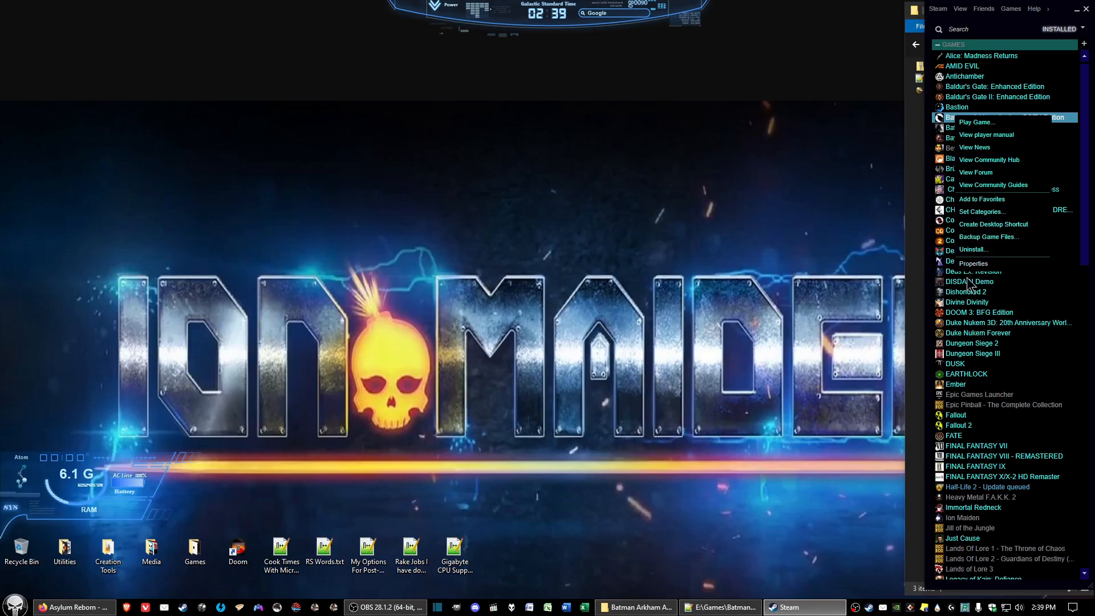
left_click(977, 263)
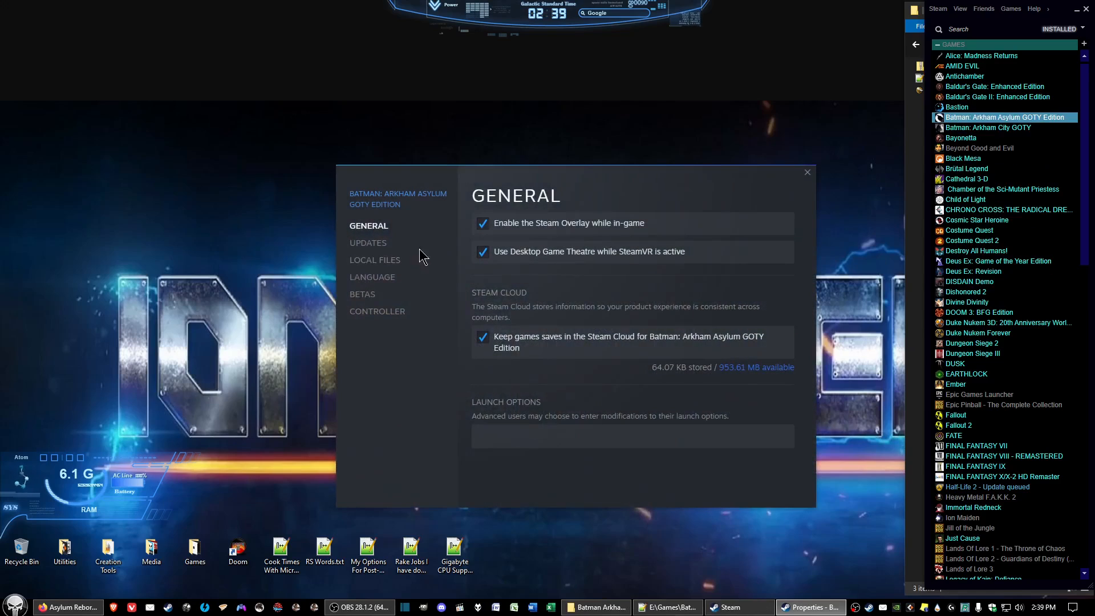
left_click(375, 260)
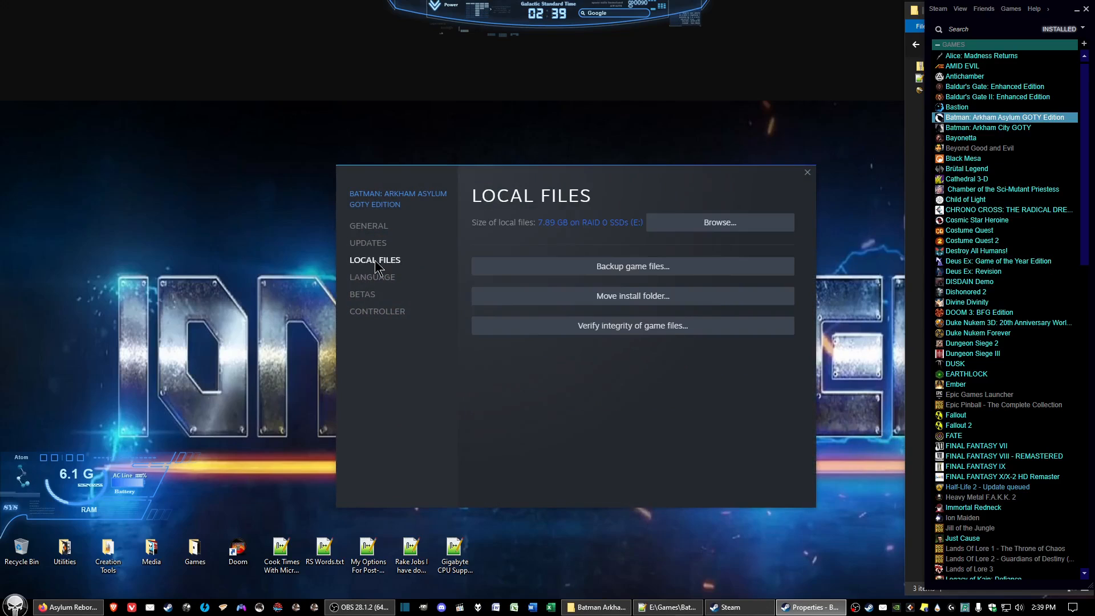
left_click(730, 223)
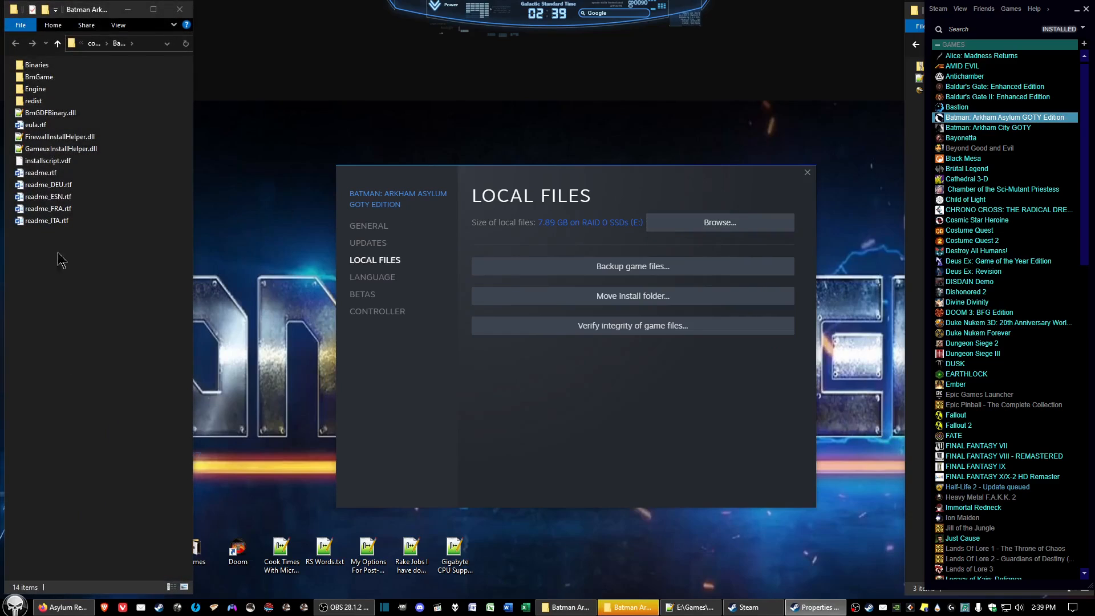
left_click(808, 174)
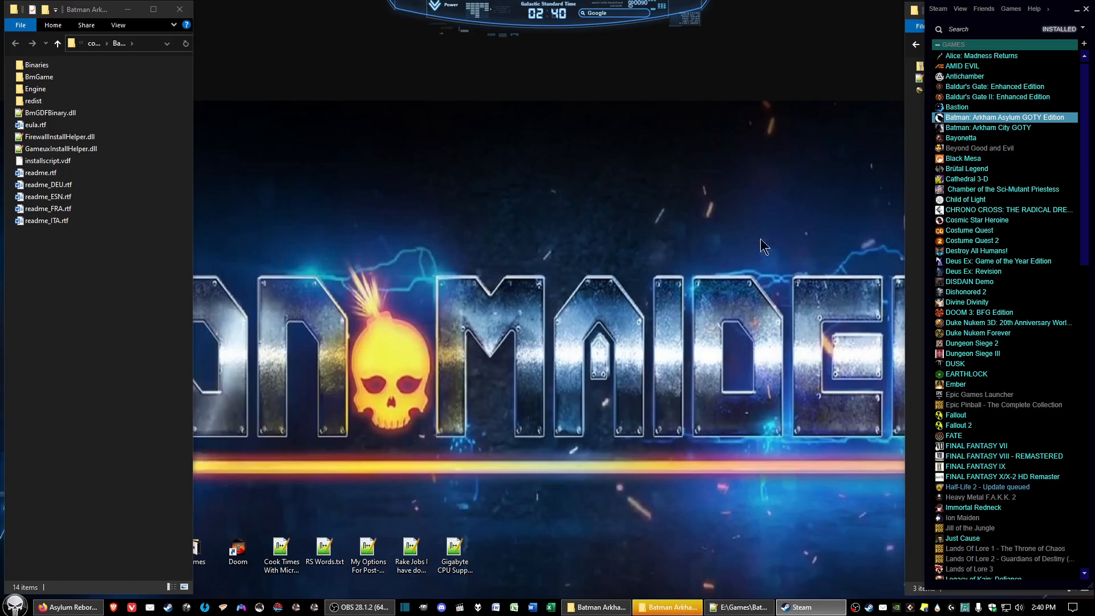
Extract the Asylum Reborn zip here with 7-Zip, choosing Yes to All on replacements.
left_click(922, 229)
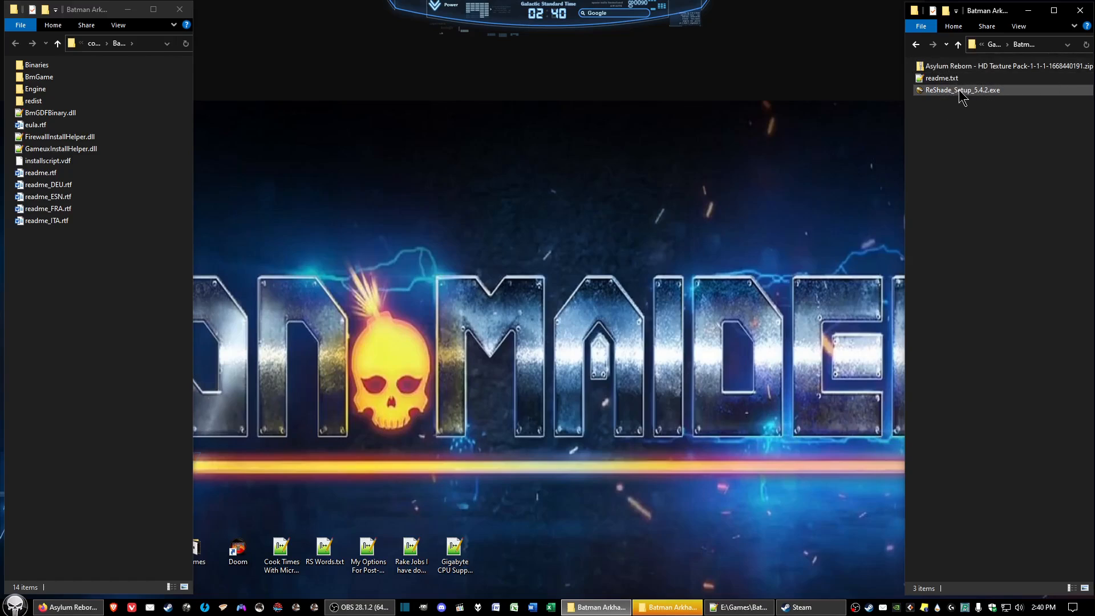
left_click(946, 67)
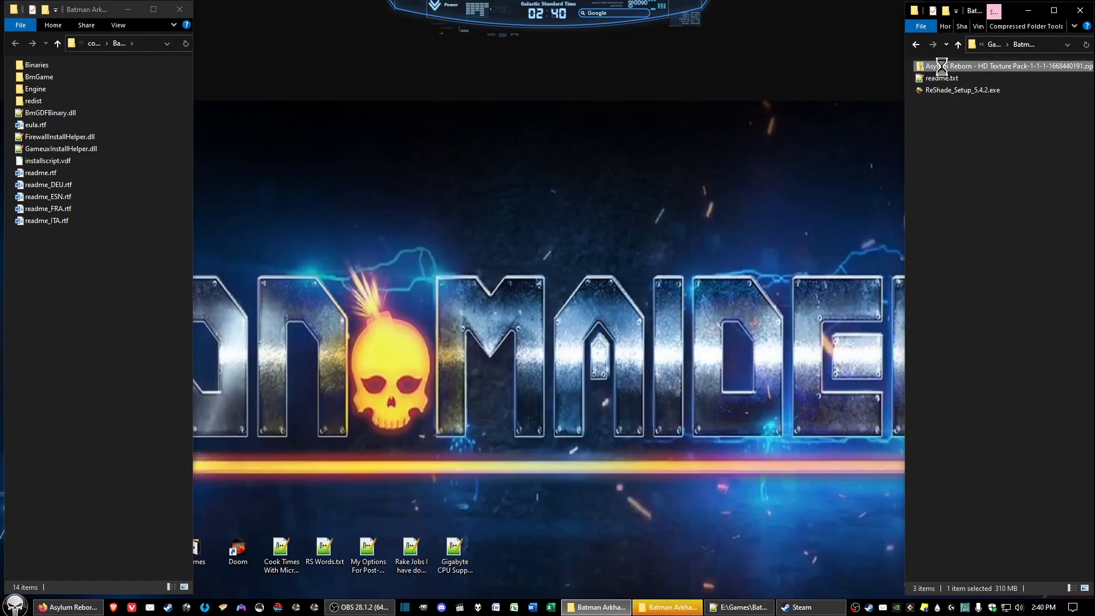
right_click(945, 68)
mouse_move(941, 130)
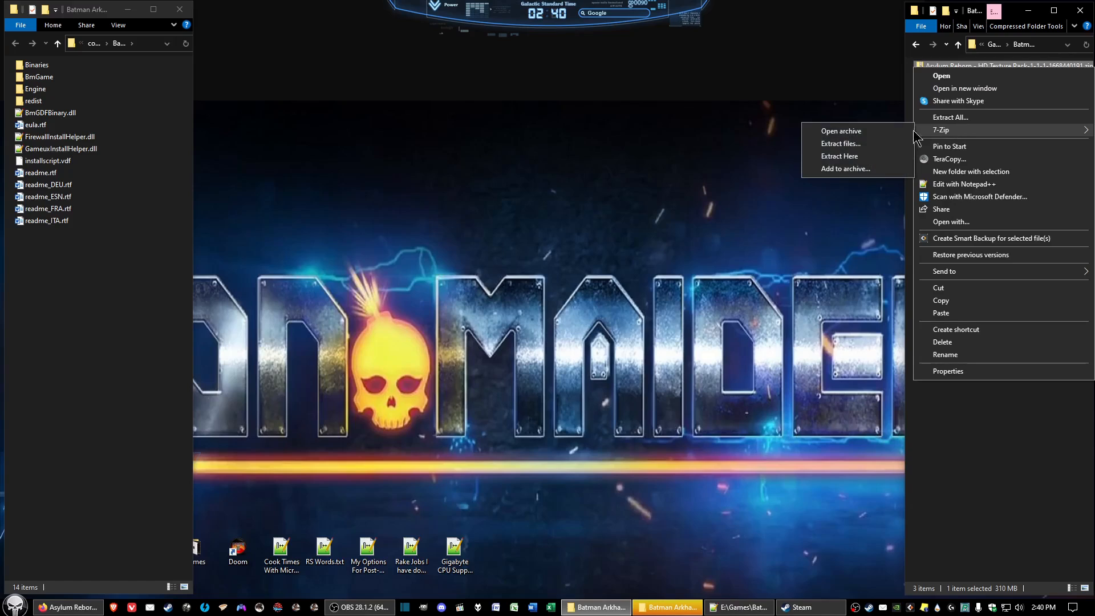
left_click(856, 157)
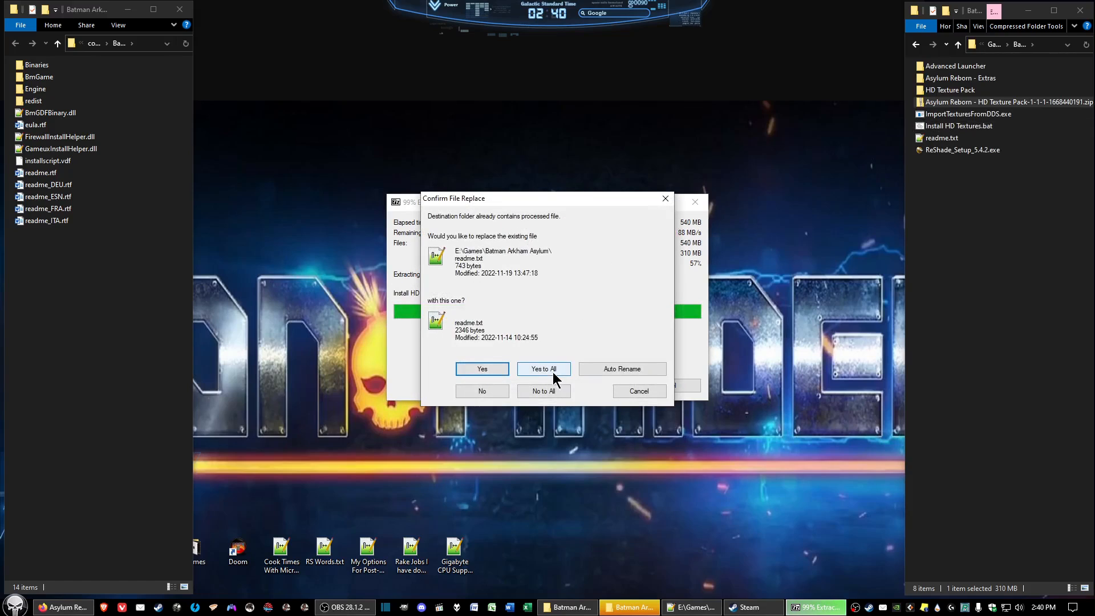
left_click(548, 370)
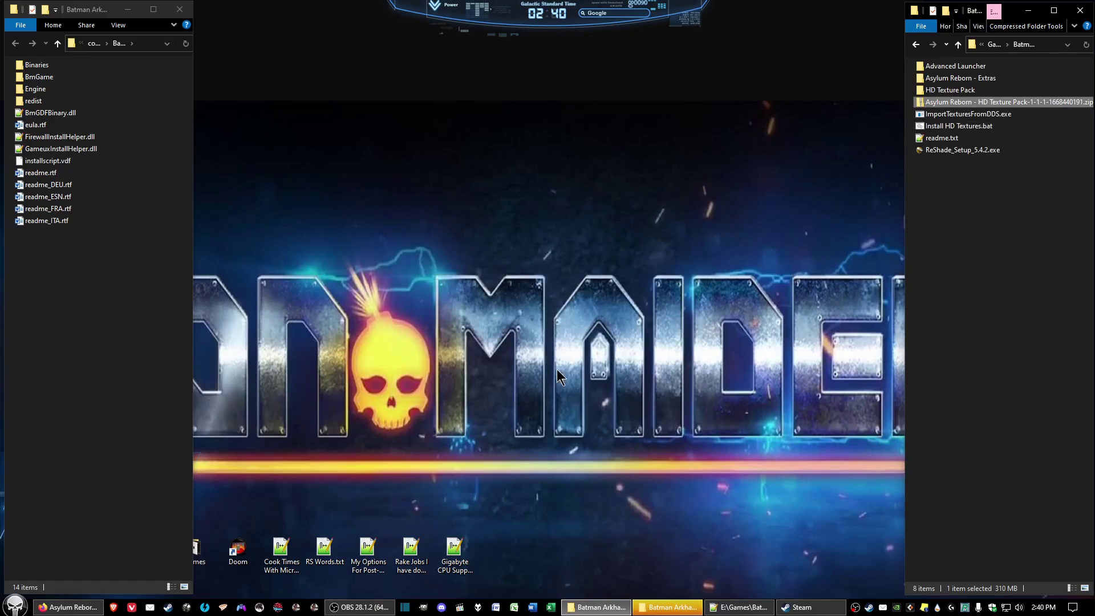
Run ReShade_Setup_5.4.2.exe past the security warning and pick a BmGame executable.
double_click(943, 151)
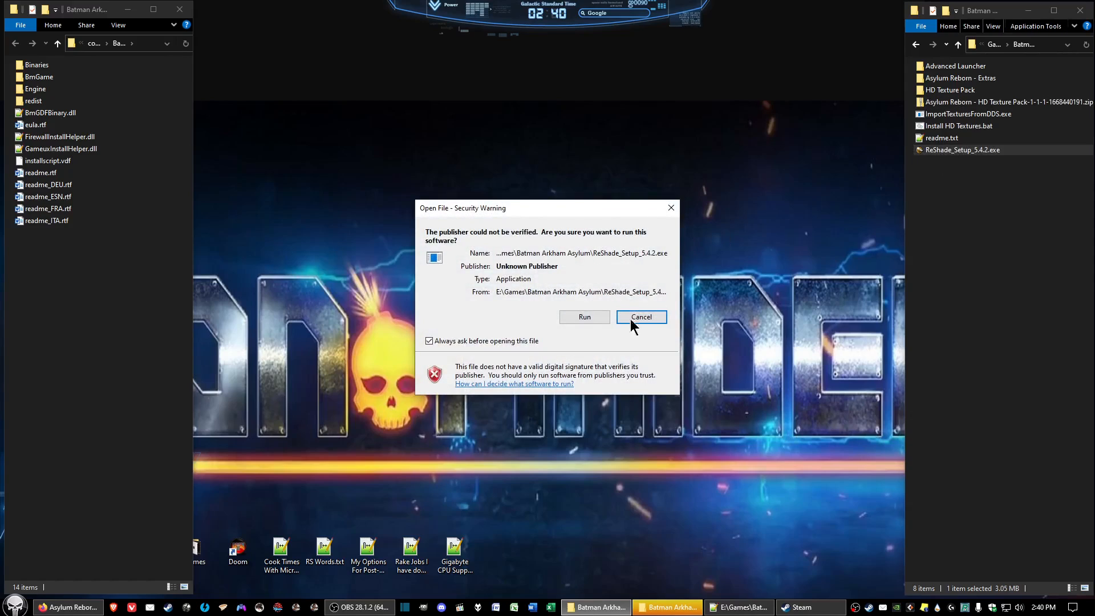
left_click(584, 317)
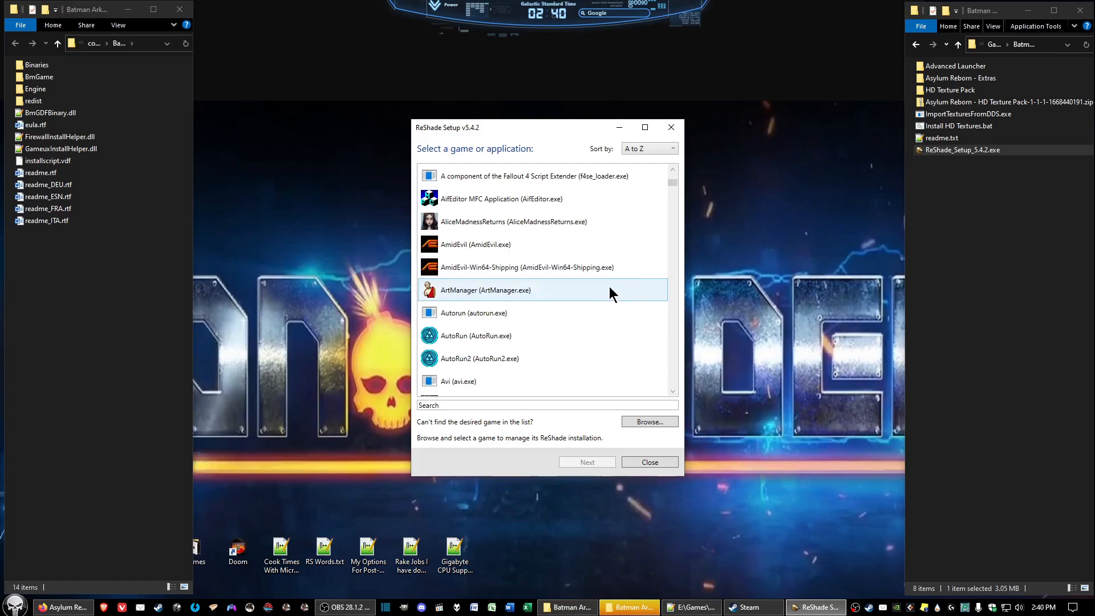
scroll(556, 327, "down", 4)
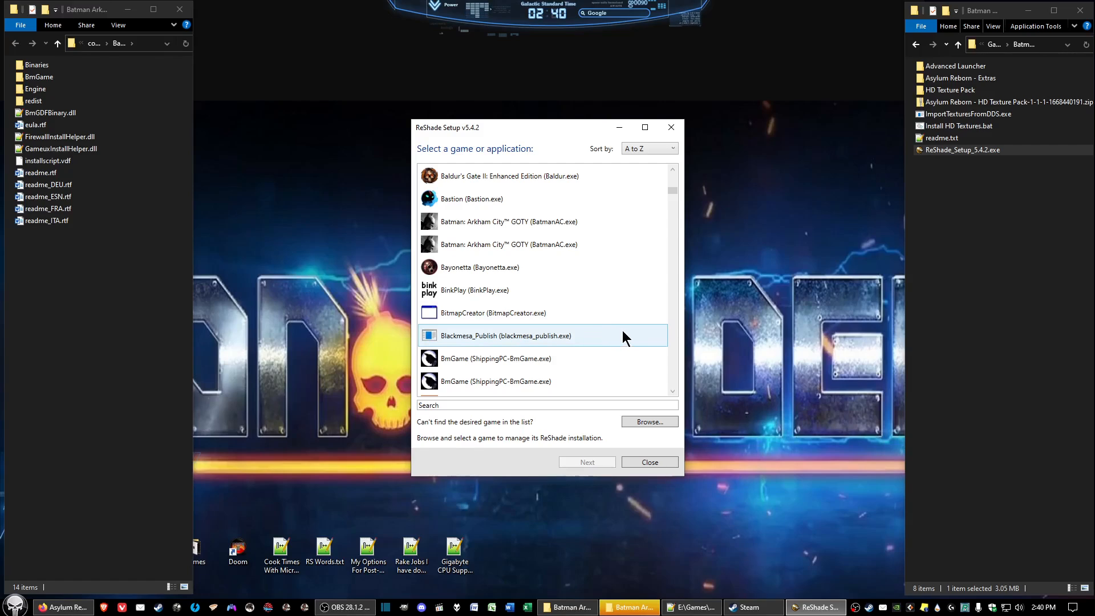
scroll(616, 335, "down", 1)
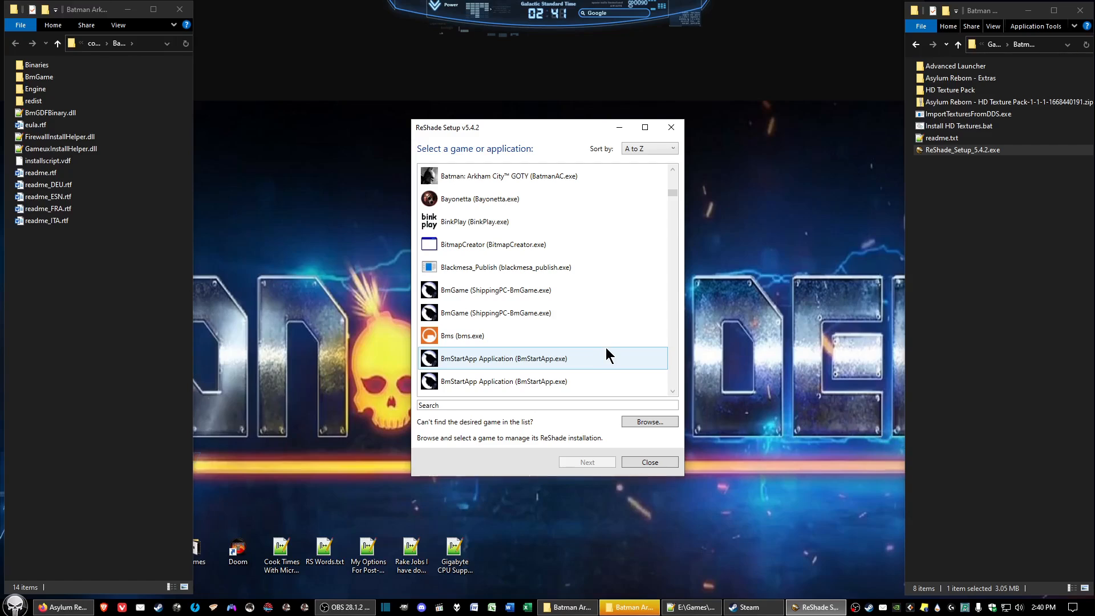
left_click(518, 292)
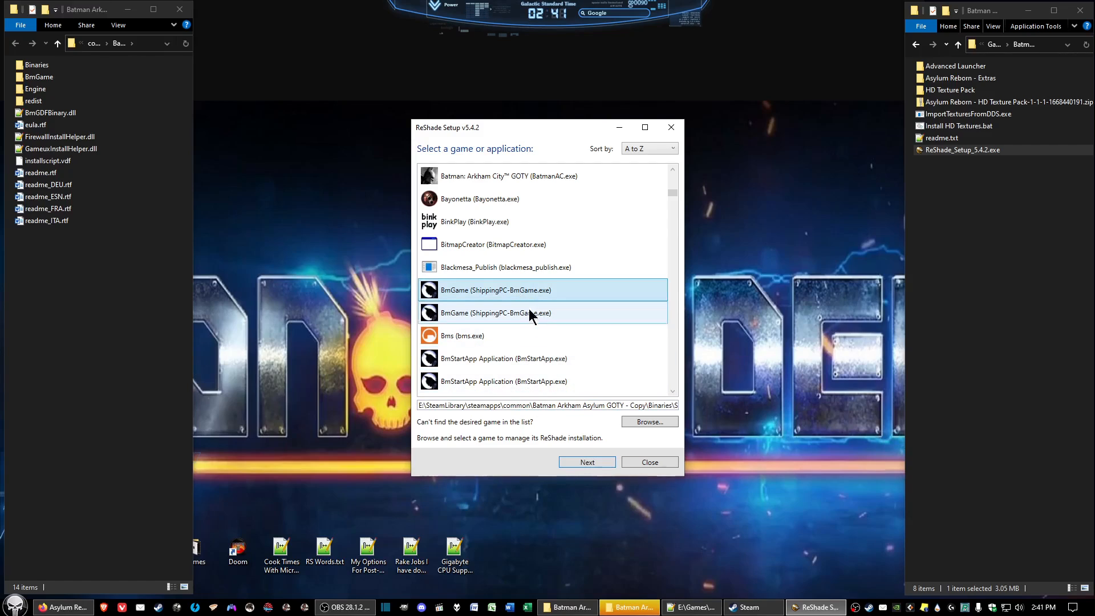
left_click(512, 311)
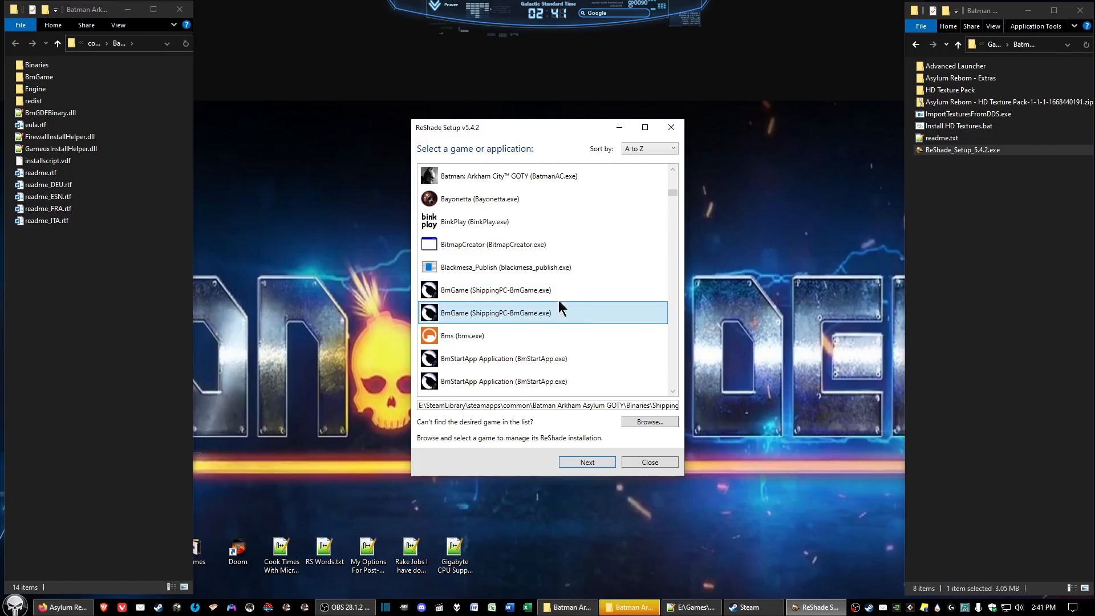
Confirm the GOTY folder in Explorer and reselect its ShippingPC-BmGame.exe as the target.
left_click(94, 43)
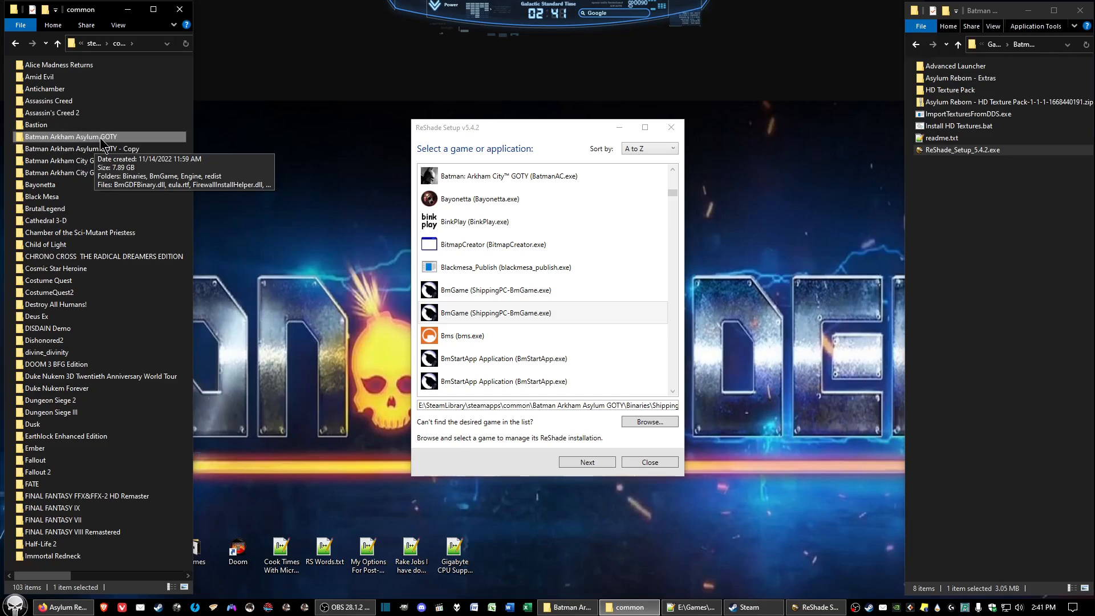
double_click(100, 138)
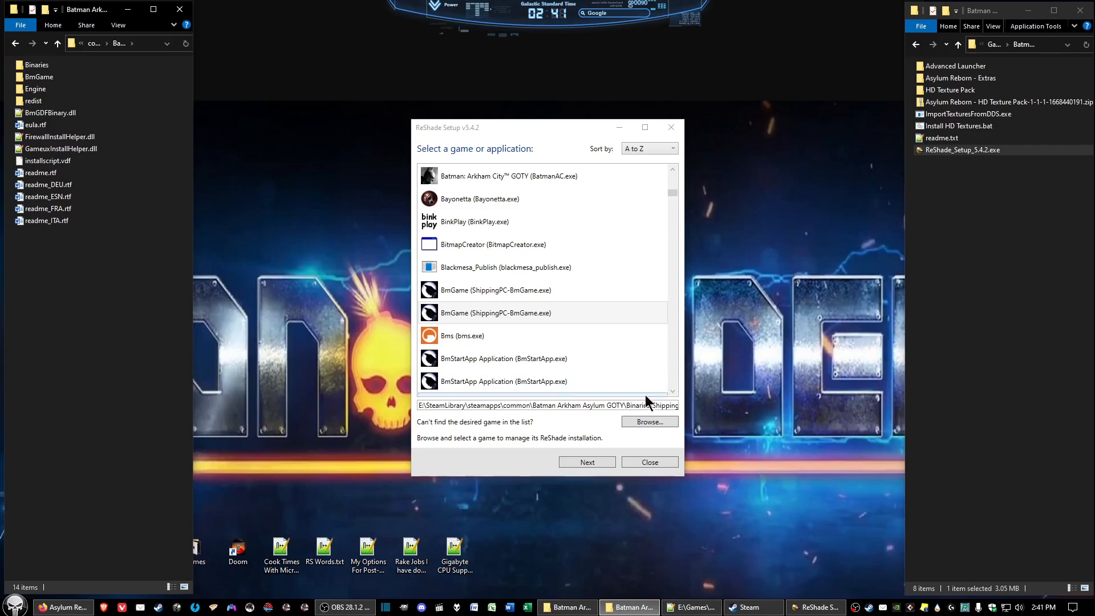
left_click(504, 310)
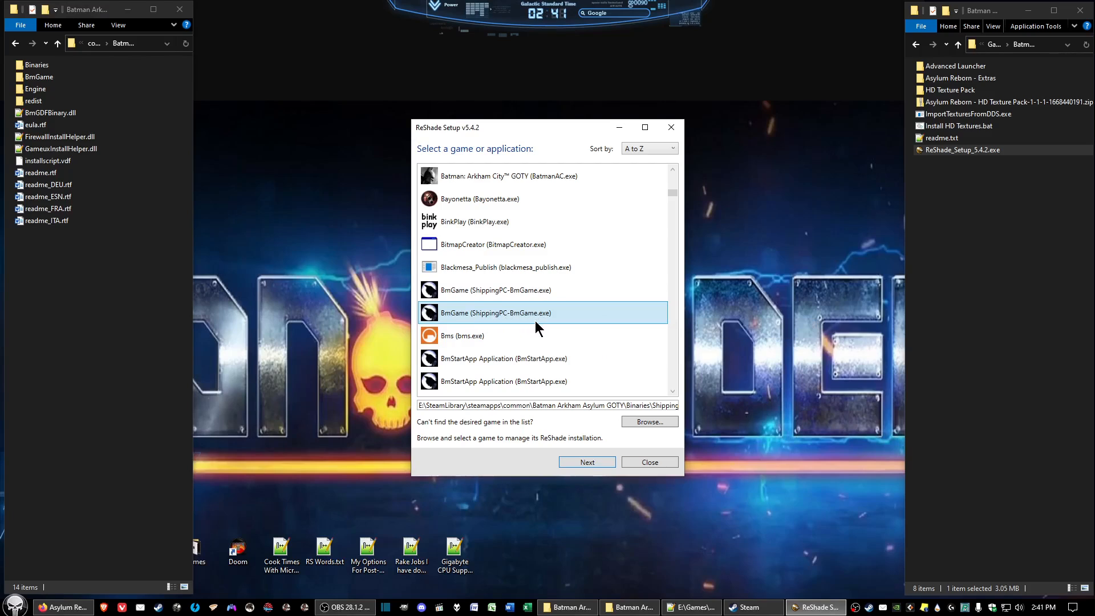
Choose DirectX 10/11/12, modify the existing ReShade install and skip the preset file.
left_click(588, 464)
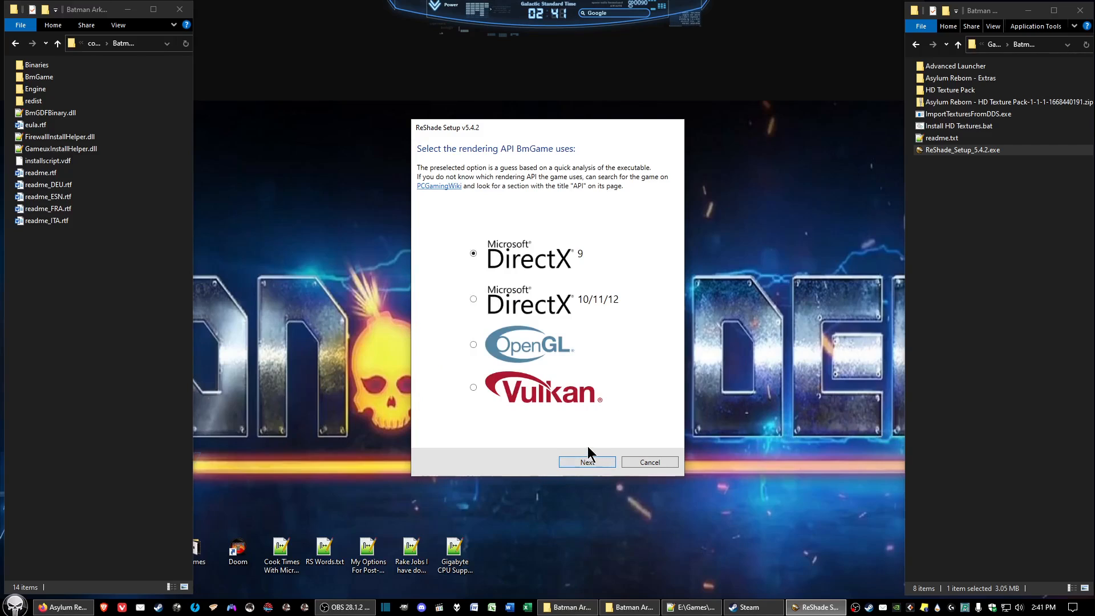
left_click(473, 299)
left_click(596, 468)
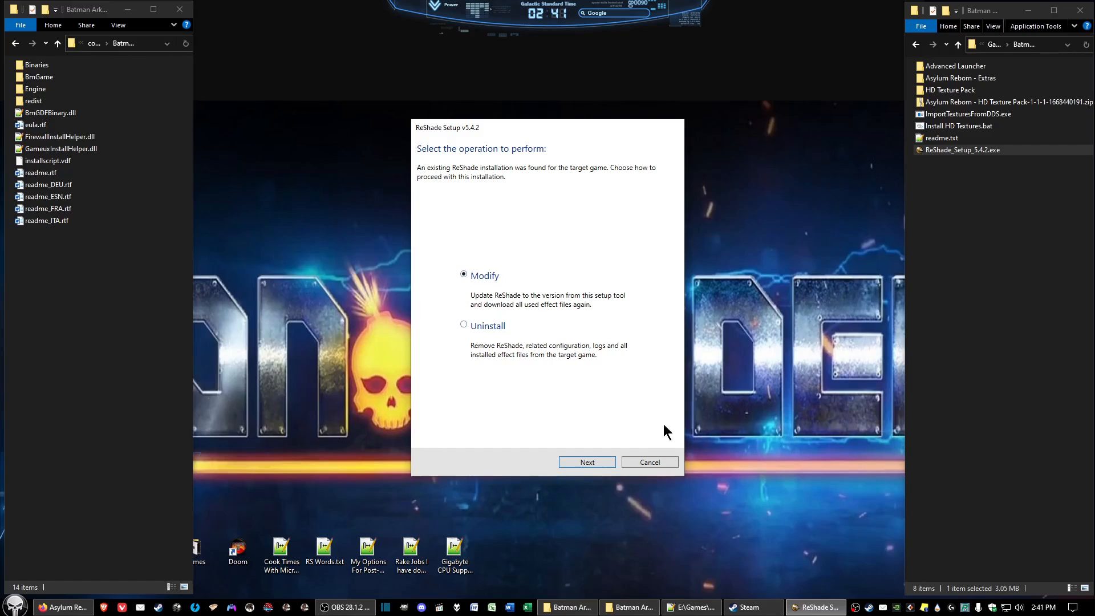
left_click(599, 466)
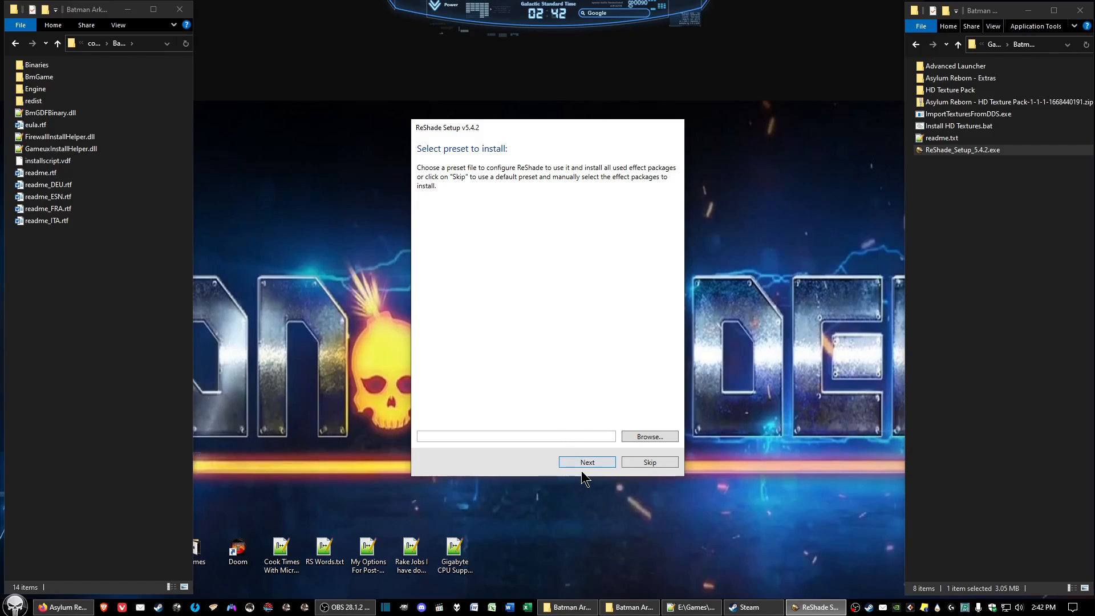
left_click(660, 461)
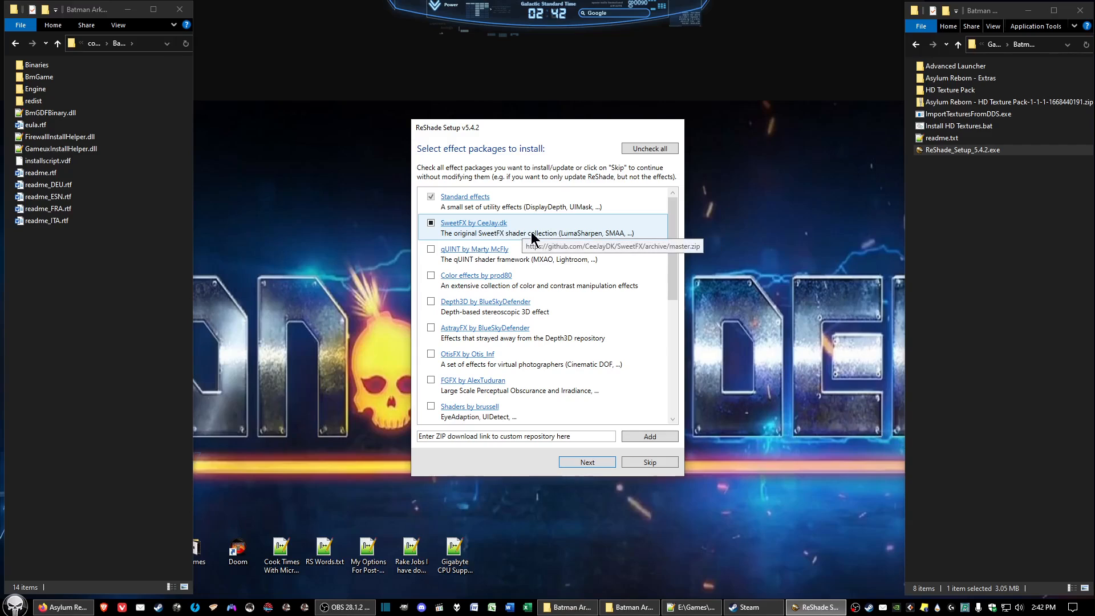
Install the SweetFX by CeeJay.dk package with all its shader files checked.
left_click(587, 462)
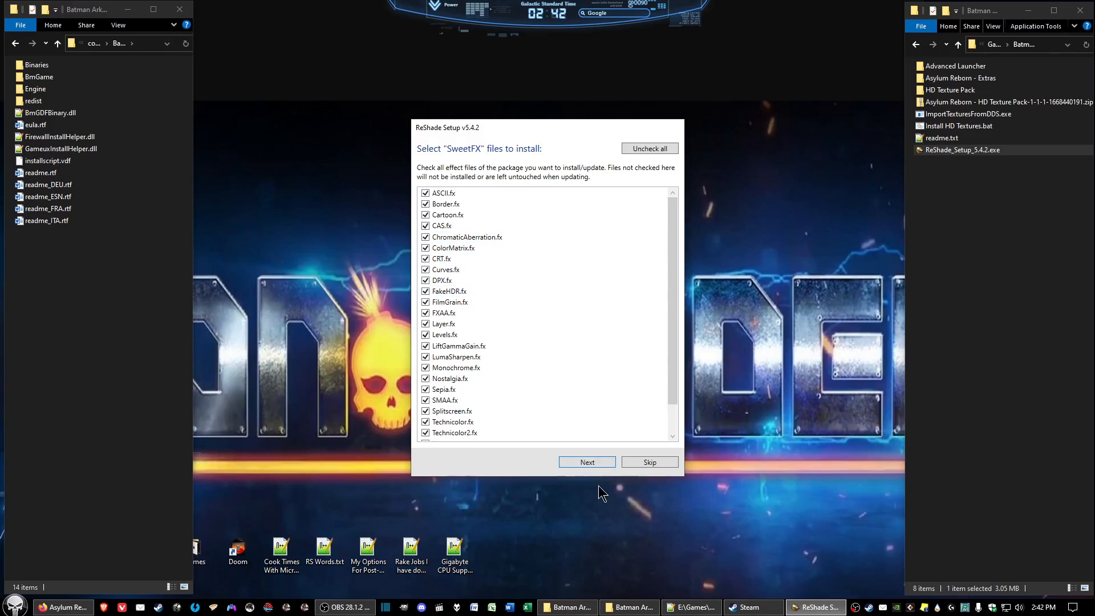
scroll(580, 337, "down", 1)
scroll(578, 350, "up", 1)
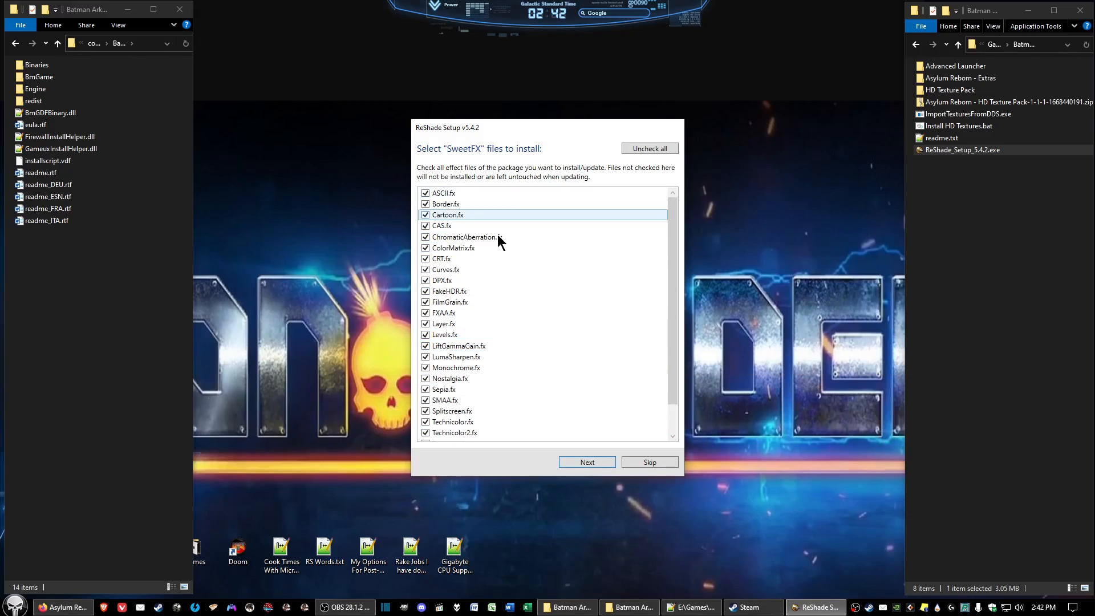
left_click(588, 464)
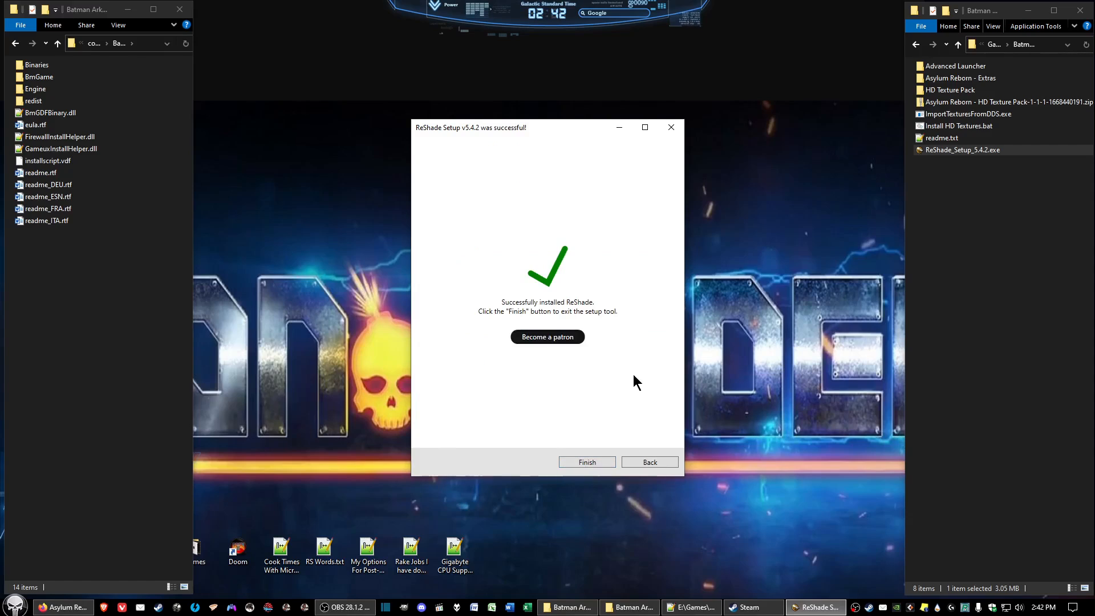
Finish ReShade Setup and select the Extras and HD Texture Pack folders, ImportTexturesFromDDS.exe and Install HD Textures.bat.
left_click(588, 463)
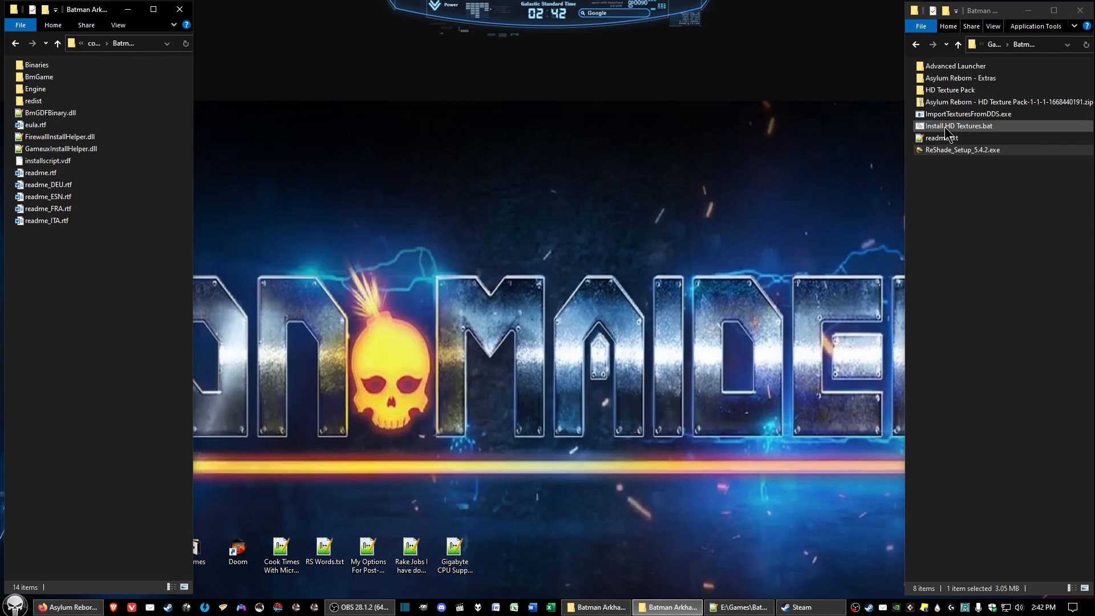
left_click(945, 127)
left_click(952, 114, "ctrl")
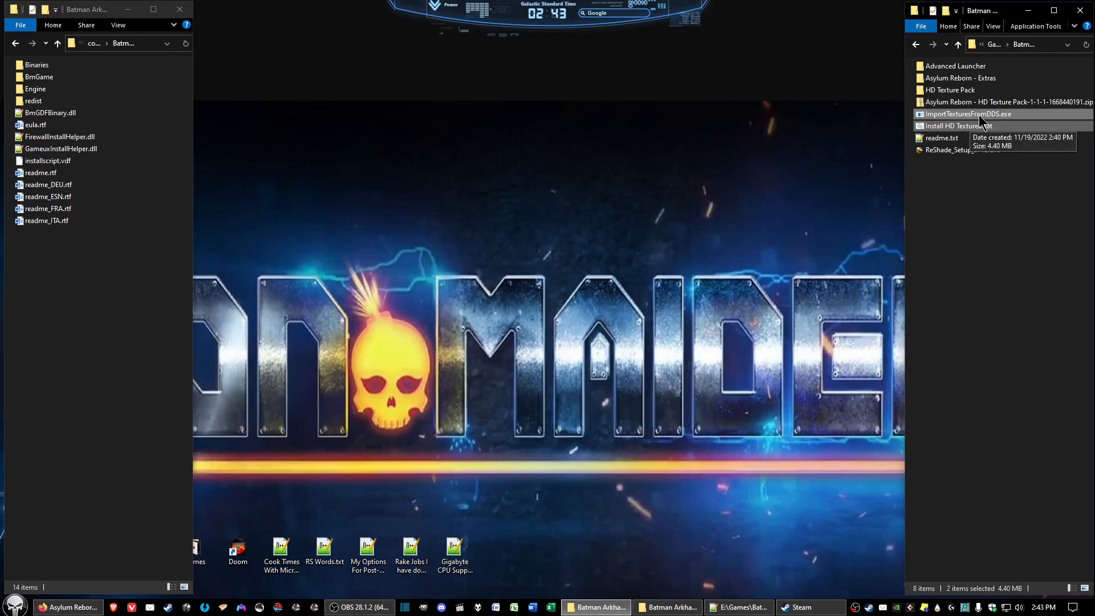
left_click(938, 88, "ctrl")
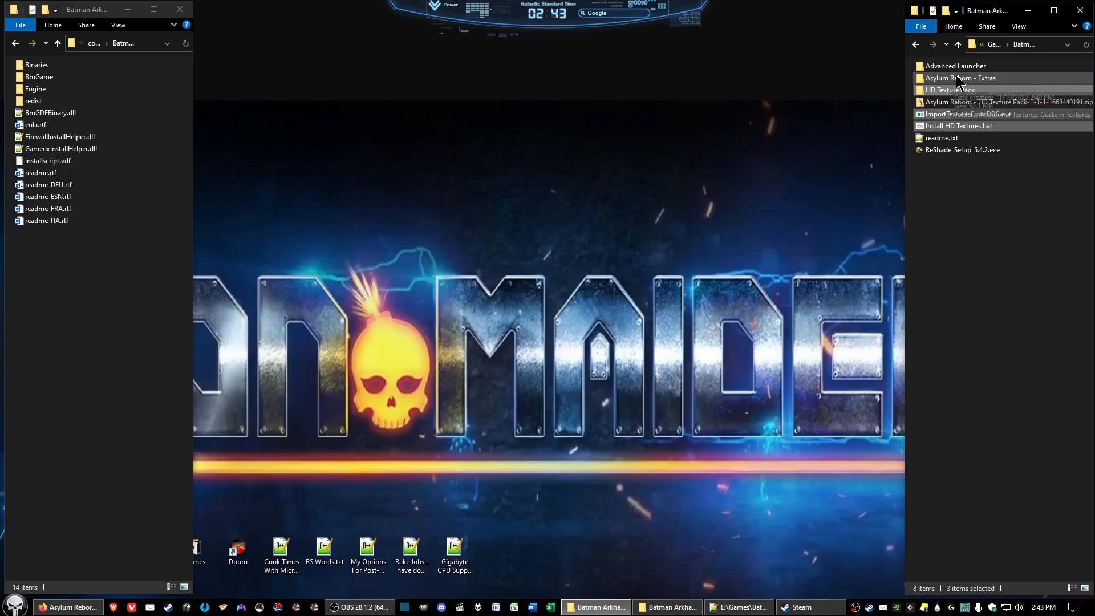
left_click(957, 76, "ctrl")
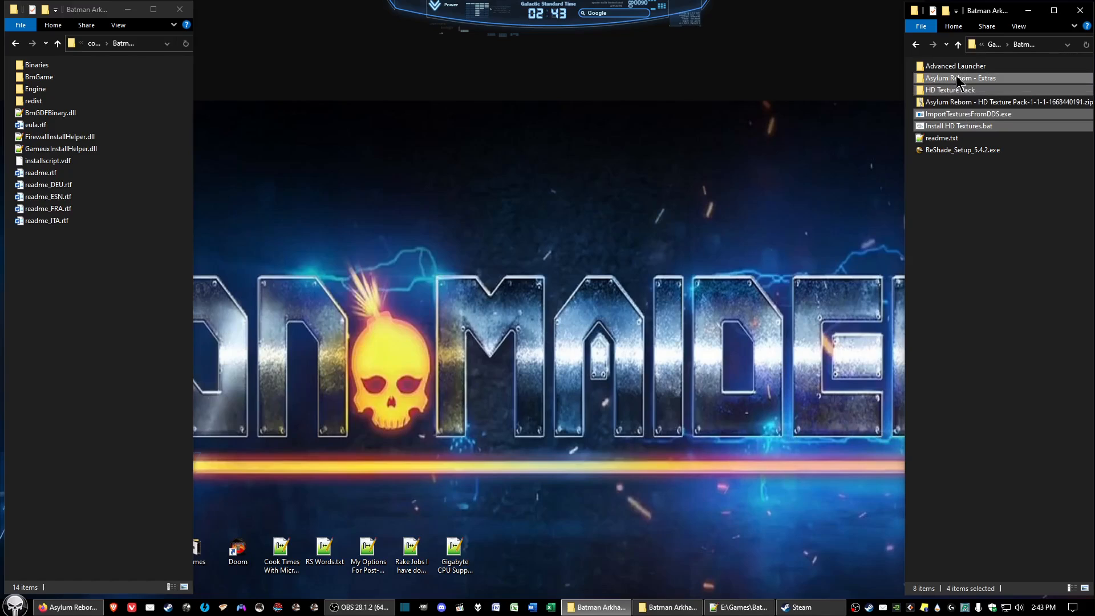
Copy the four selected items and switch to the game's install folder window.
right_click(958, 81)
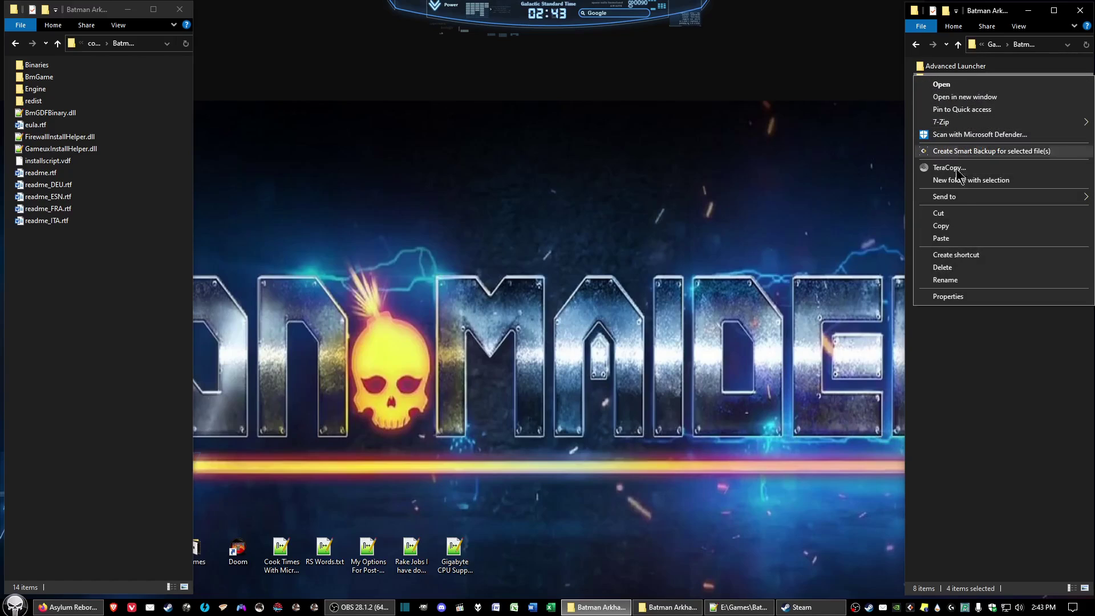
left_click(947, 228)
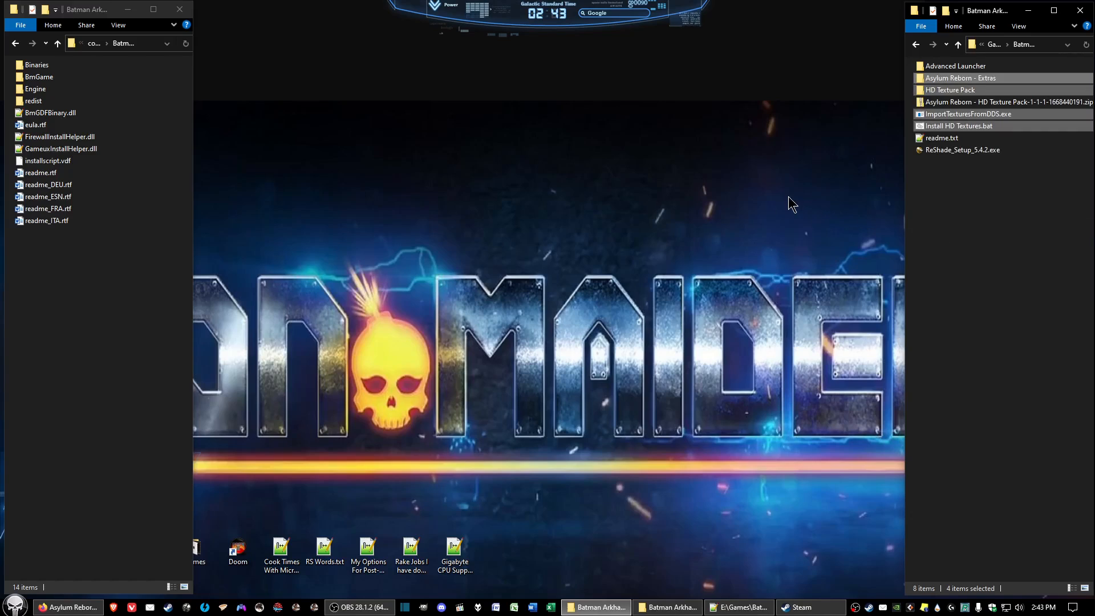
left_click(61, 295)
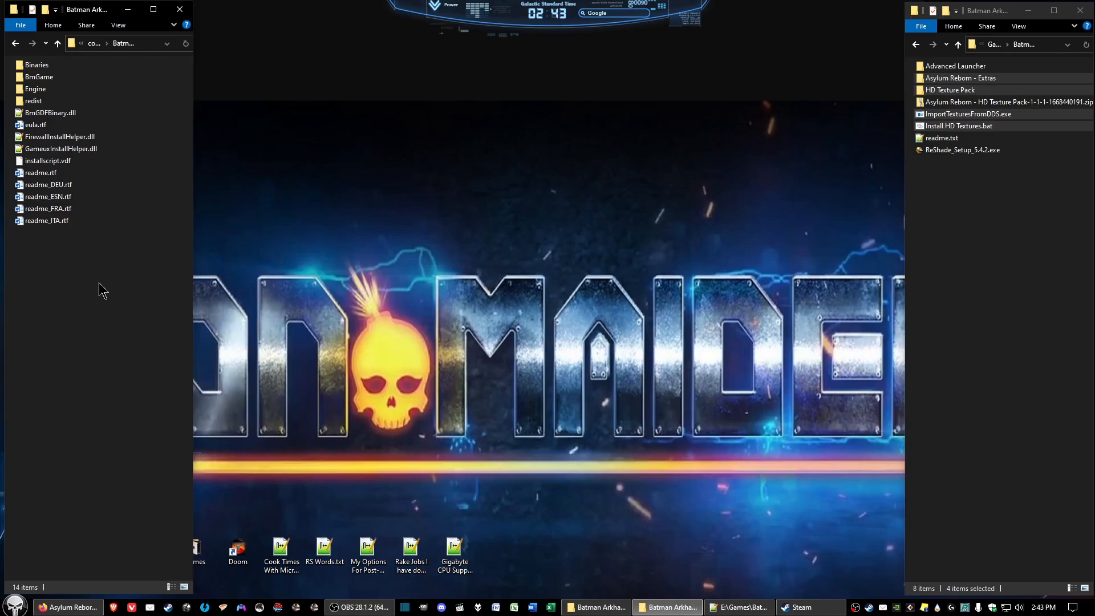
Paste the texture pack items into the game folder and locate the Advanced Launcher's Windows BmLauncher.exe.
key("ctrl+v")
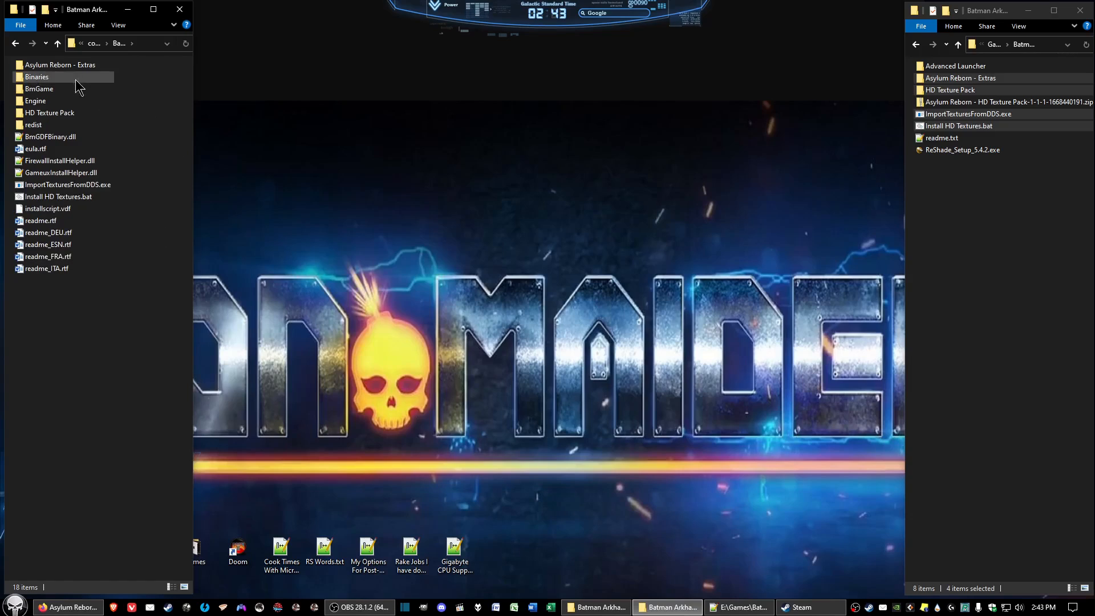
mouse_move(36, 77)
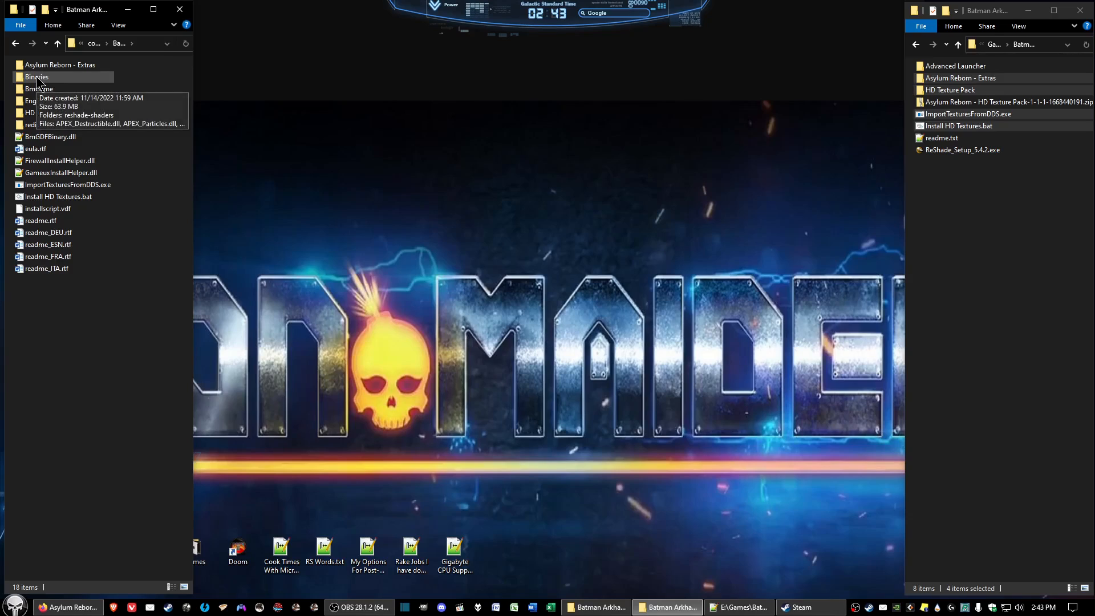
double_click(38, 81)
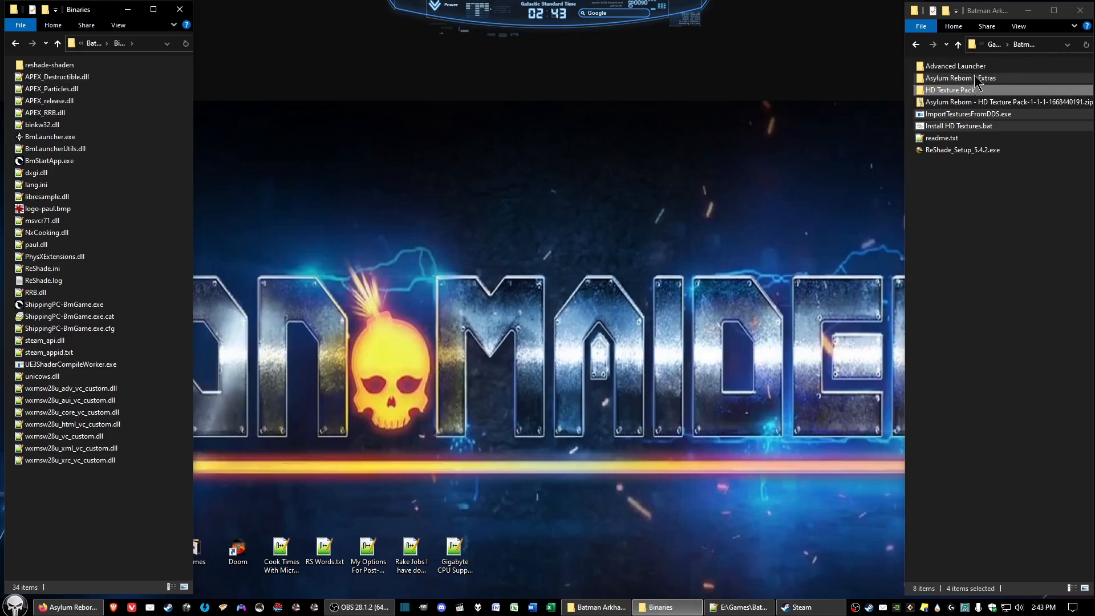
double_click(944, 69)
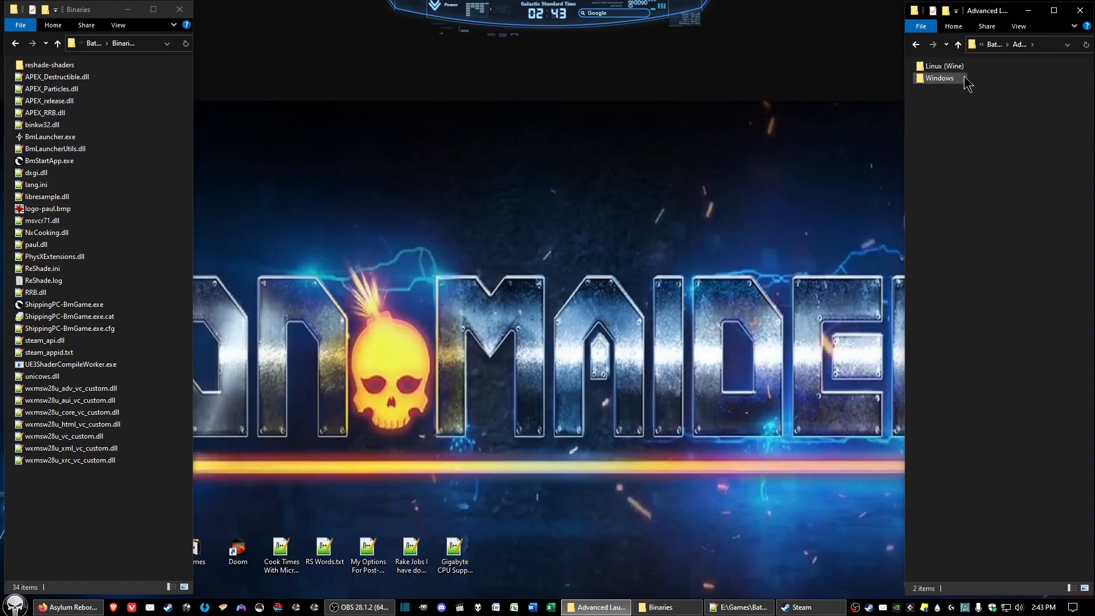
double_click(942, 79)
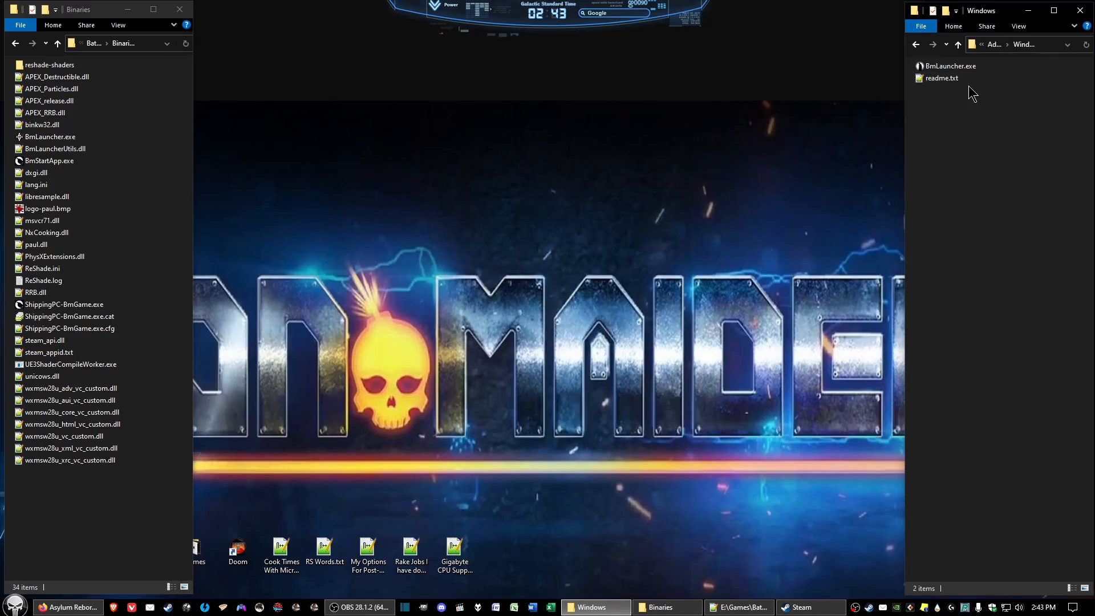
Copy BmLauncher.exe into the game's Binaries folder, overwriting the existing one.
left_click(956, 69)
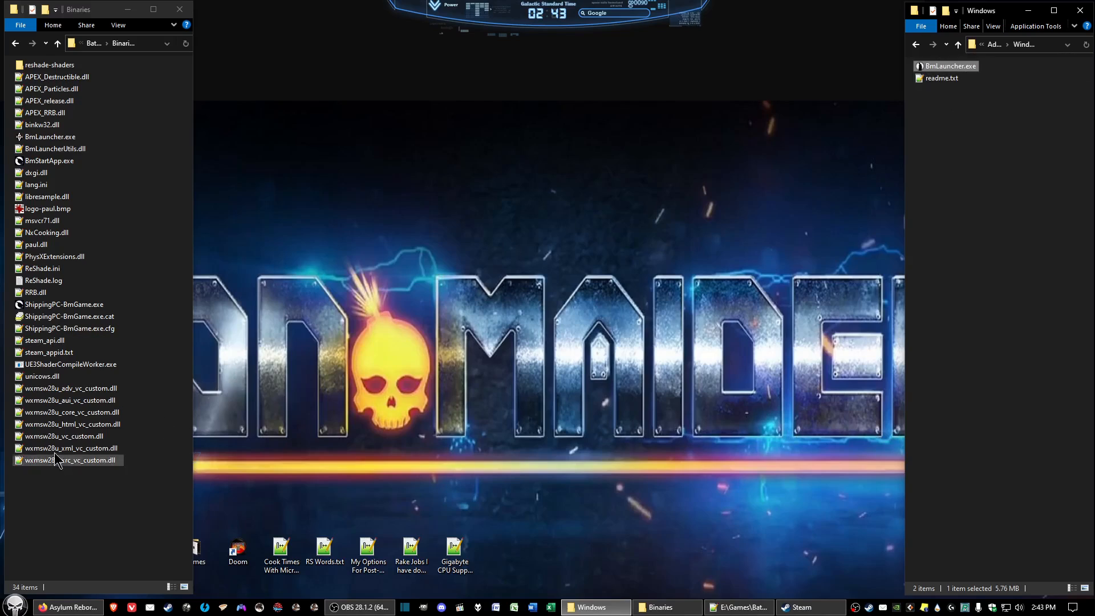
right_click(72, 503)
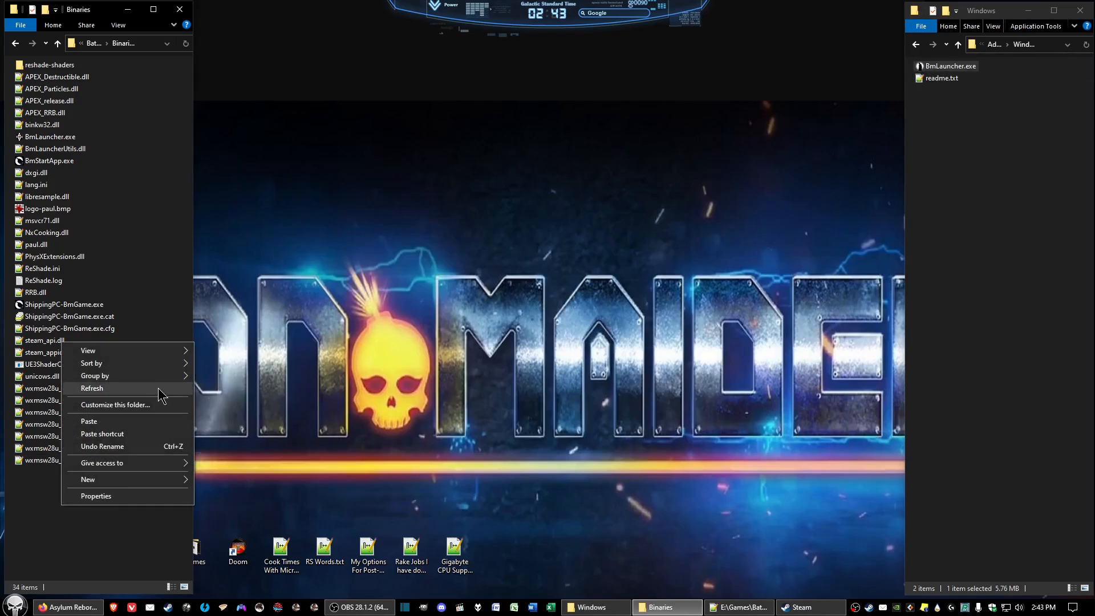
left_click(159, 424)
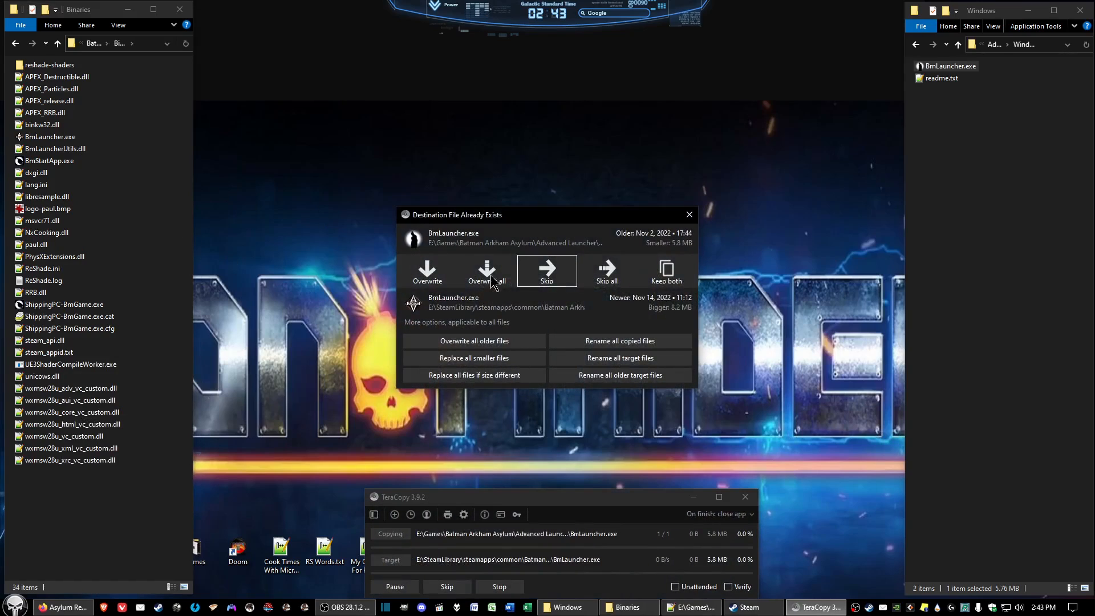
left_click(490, 277)
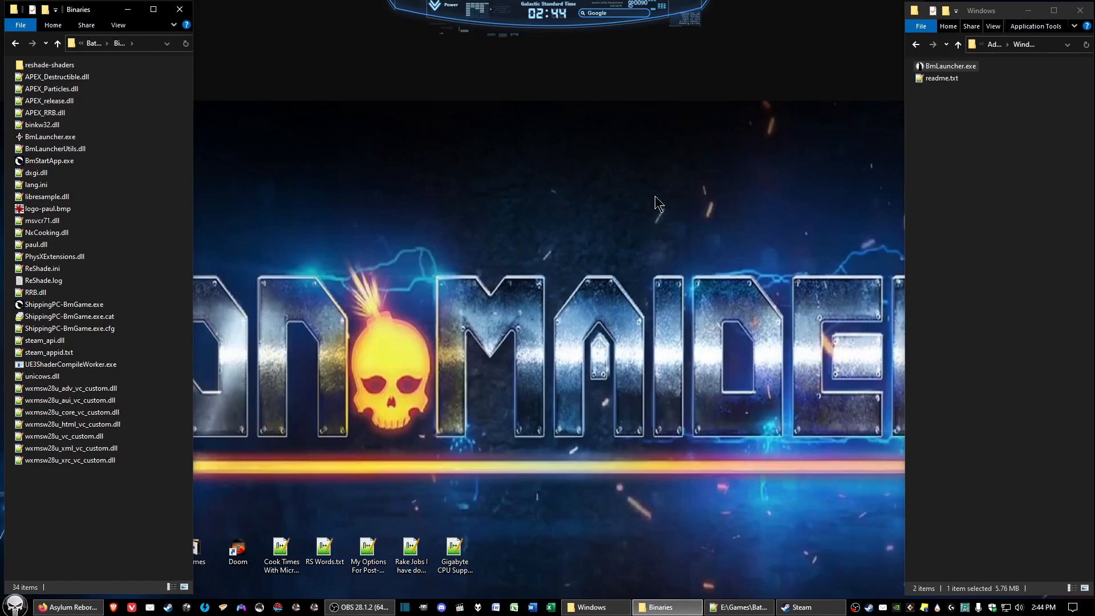
Launch Batman: Arkham Asylum GOTY Edition from the Steam library.
left_click(800, 608)
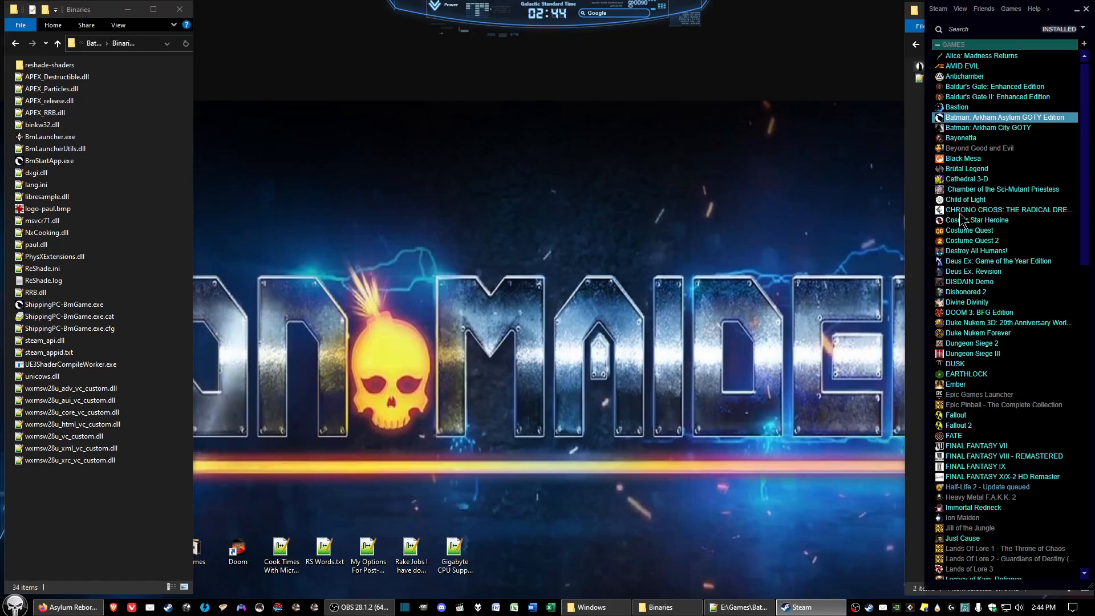
double_click(966, 117)
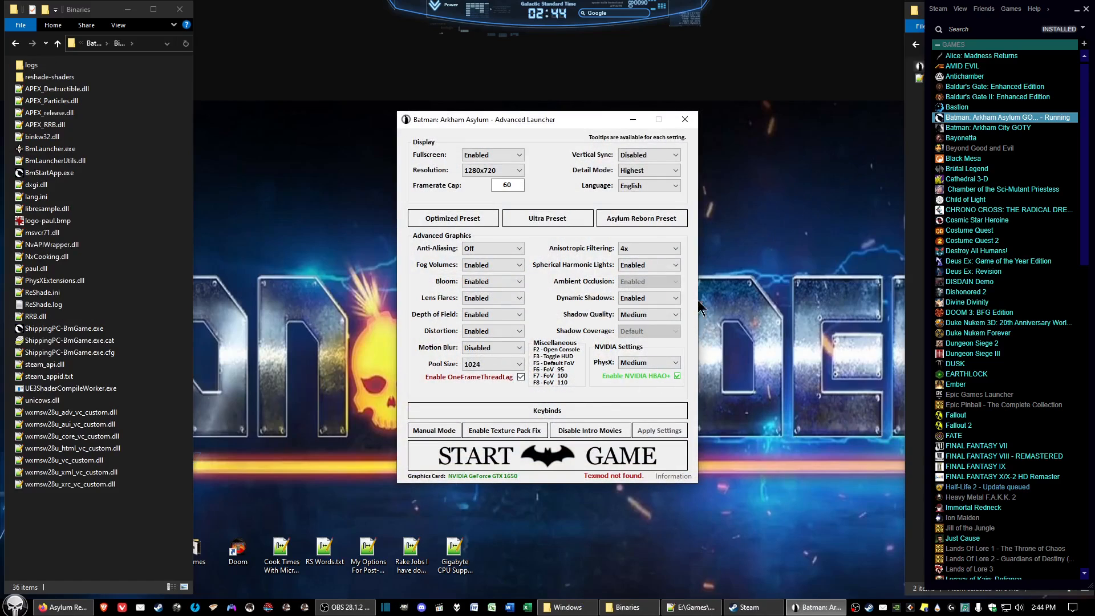
Set resolution 1920x1080, vertical sync on and anti-aliasing 8xQ MSAA.
left_click(515, 171)
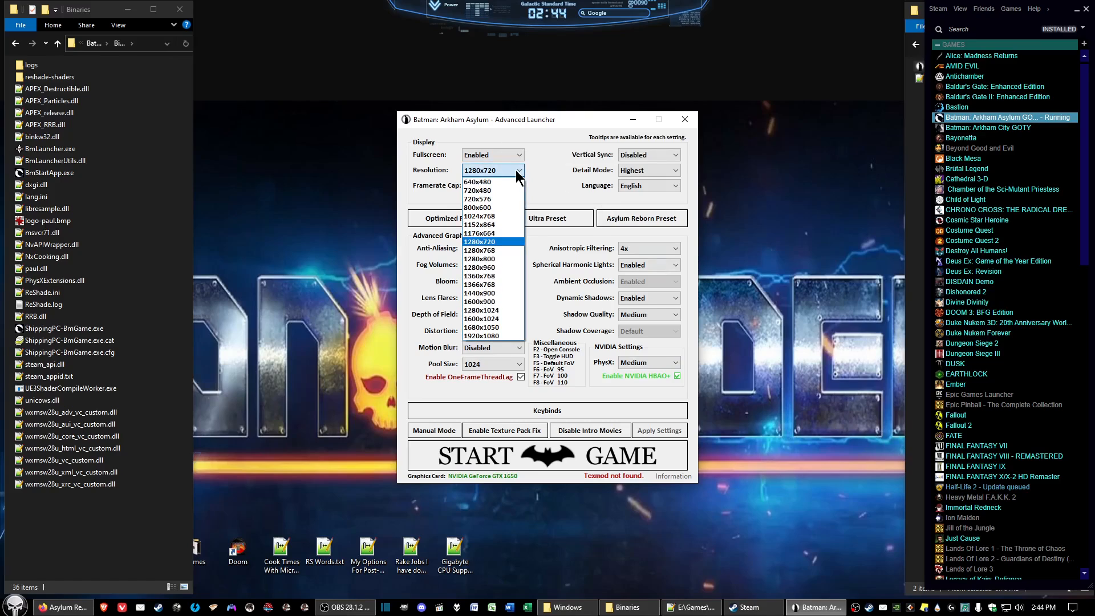
left_click(501, 336)
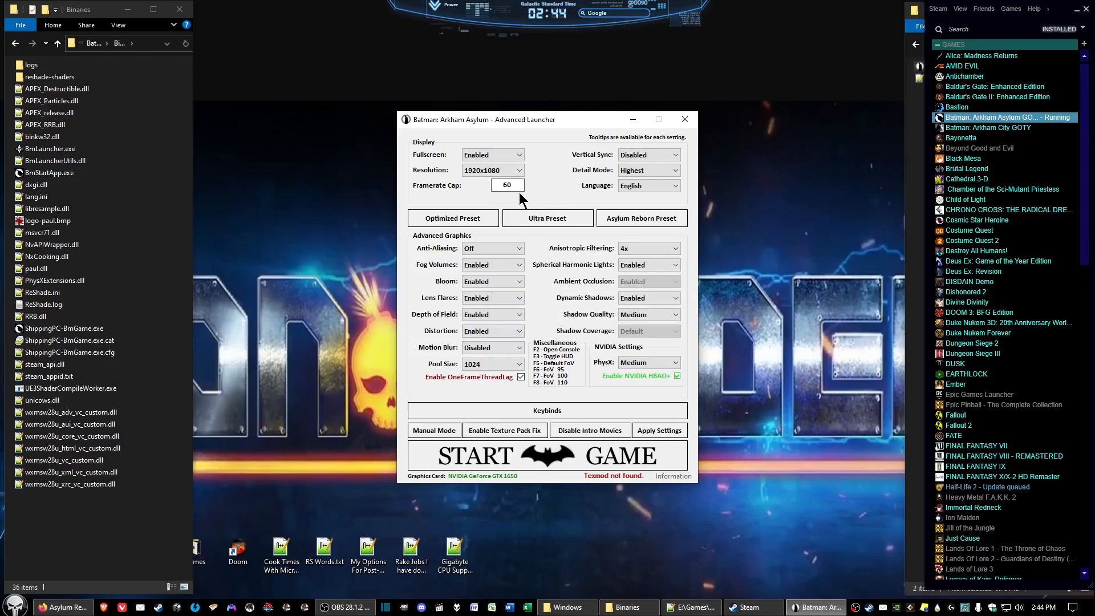
left_click(677, 155)
left_click(644, 177)
left_click(518, 249)
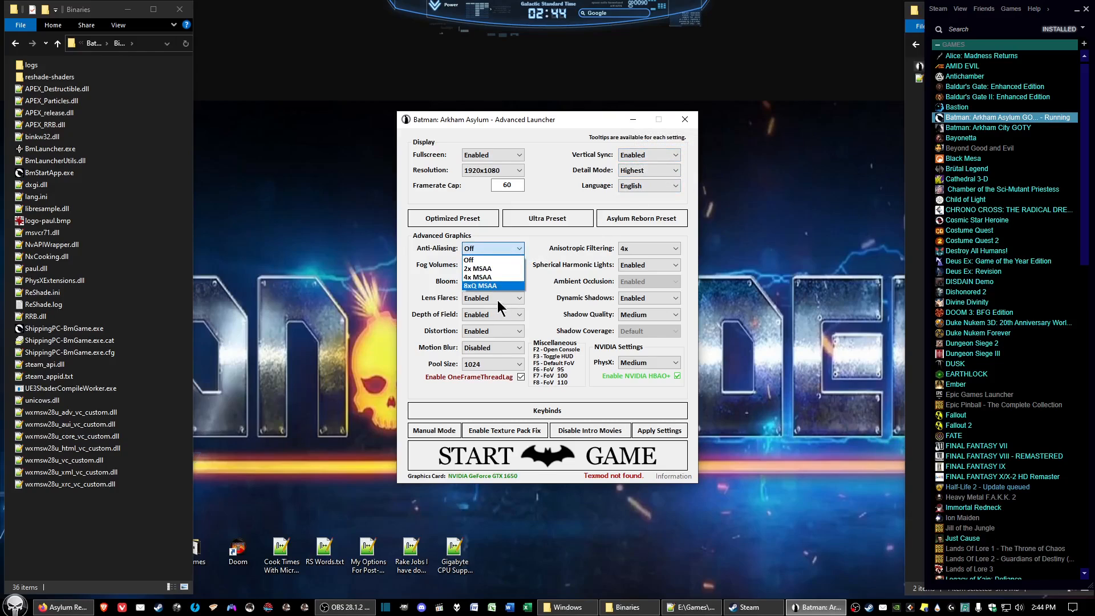
left_click(503, 285)
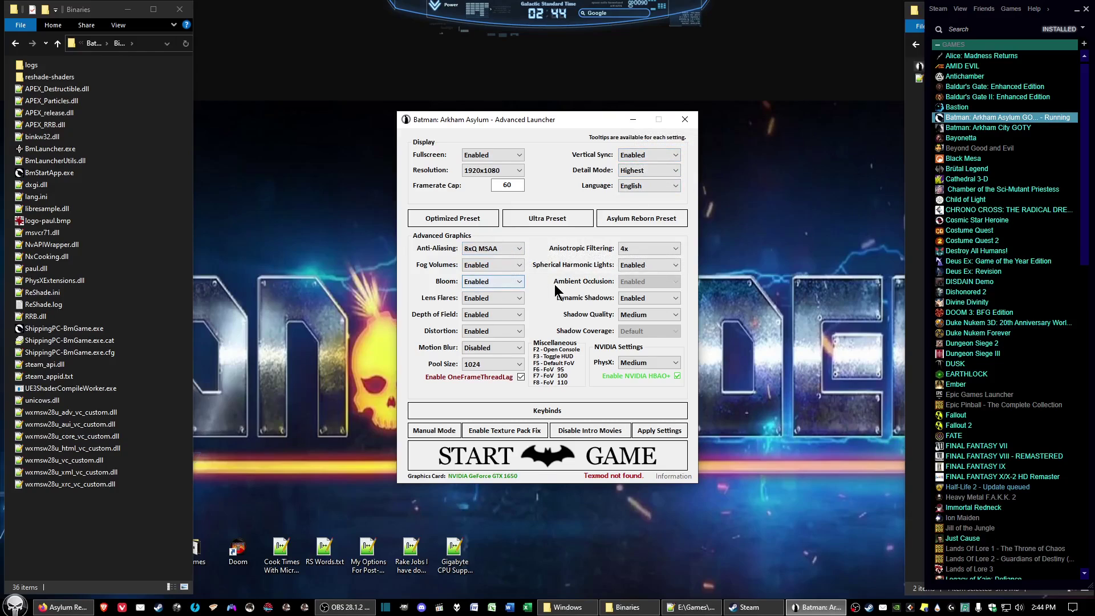
Disable bloom, Fog Volumes, Lens Flares, Depth of Field, Distortion and PhysX effects.
left_click(515, 280)
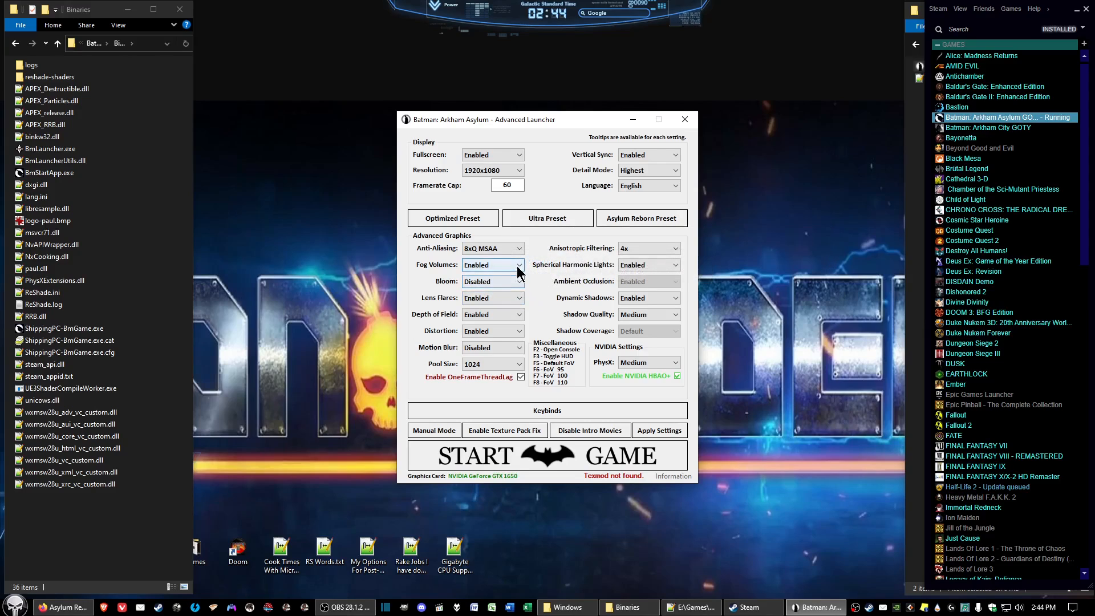
left_click(514, 265)
left_click(512, 277)
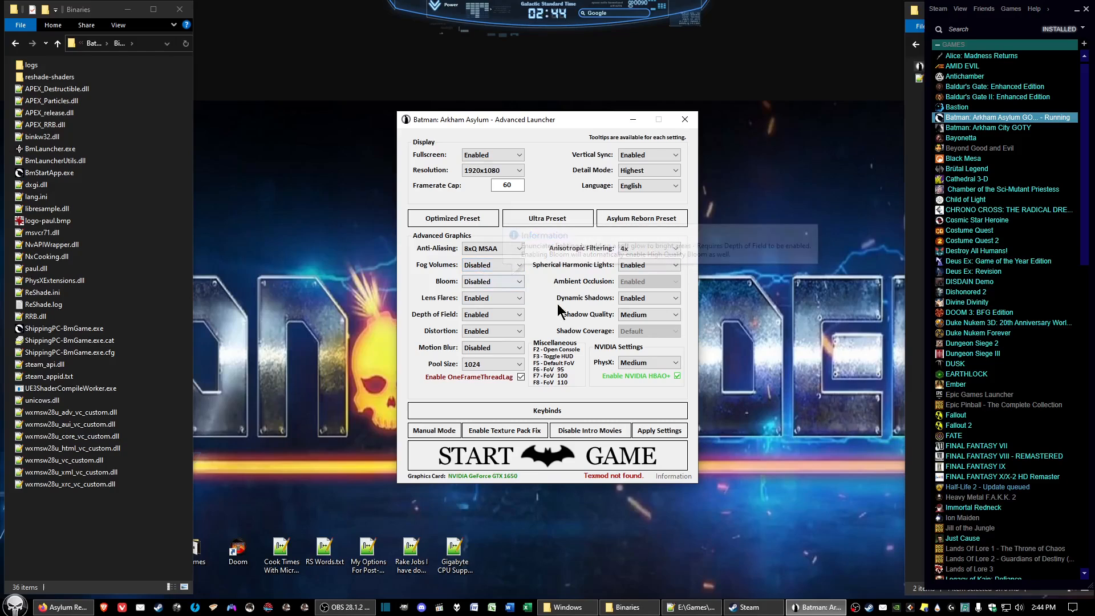
left_click(520, 297)
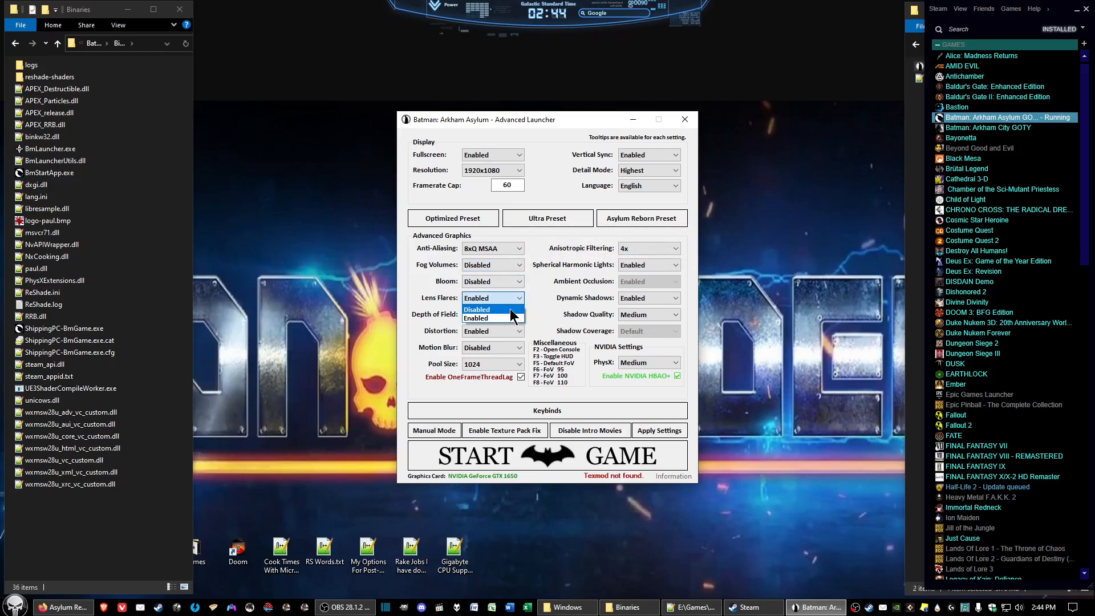
left_click(505, 310)
left_click(513, 327)
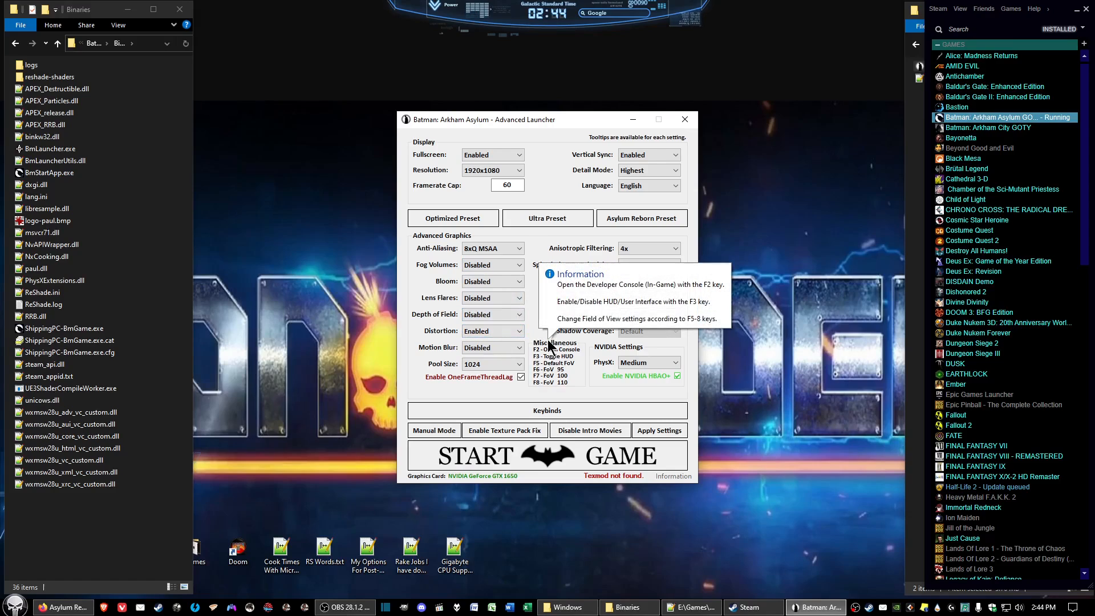
mouse_move(557, 360)
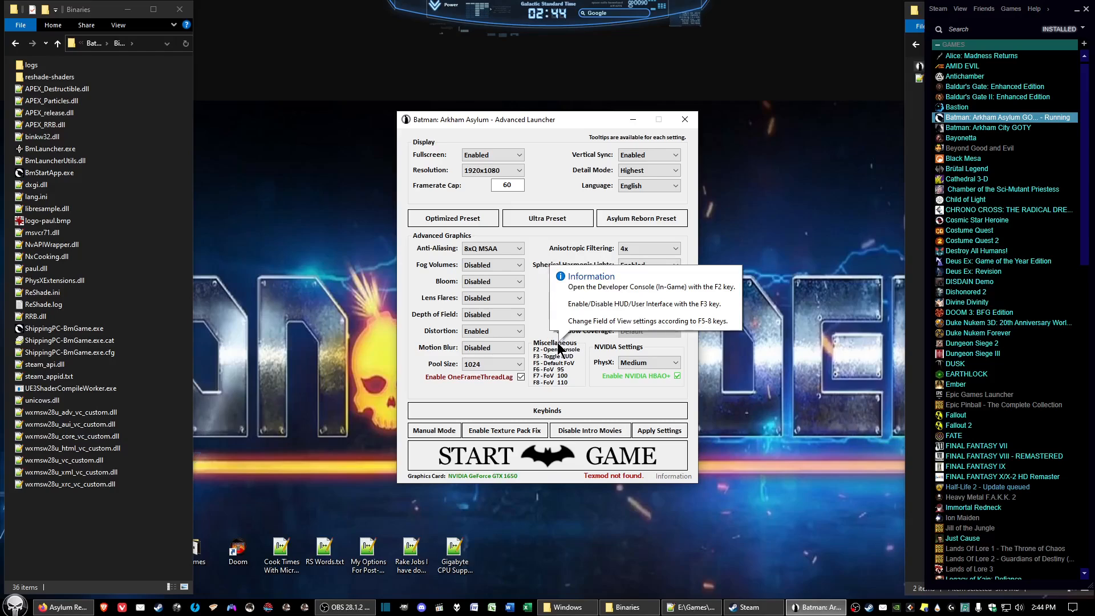
left_click(519, 332)
left_click(490, 342)
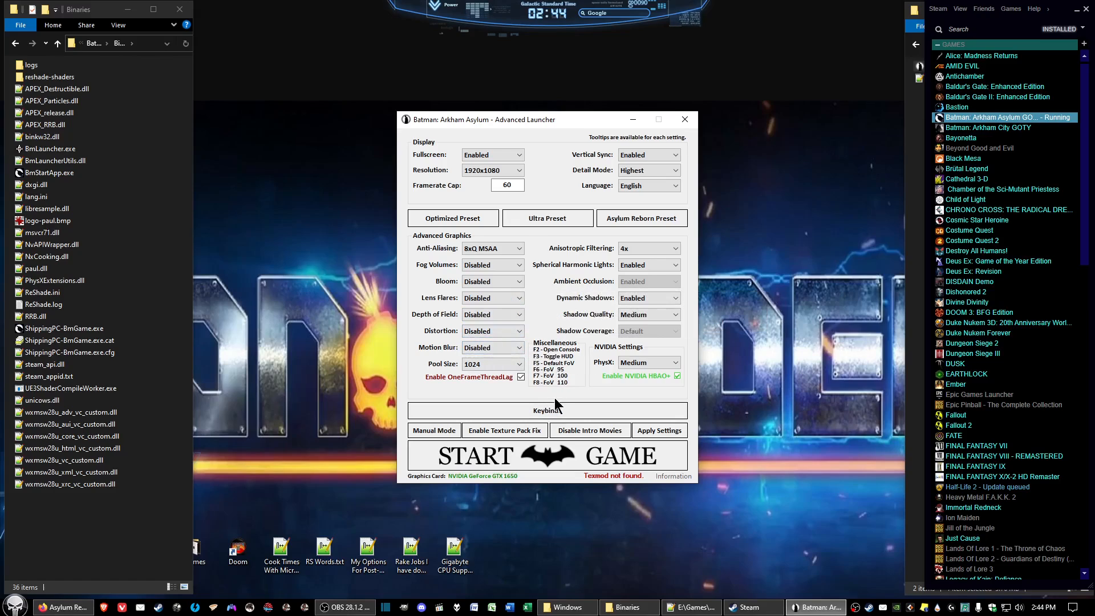
left_click(654, 360)
Set anisotropic filtering to 8x, Dynamic Shadows disabled and Shadow Quality Low.
left_click(634, 249)
left_click(657, 254)
left_click(654, 297)
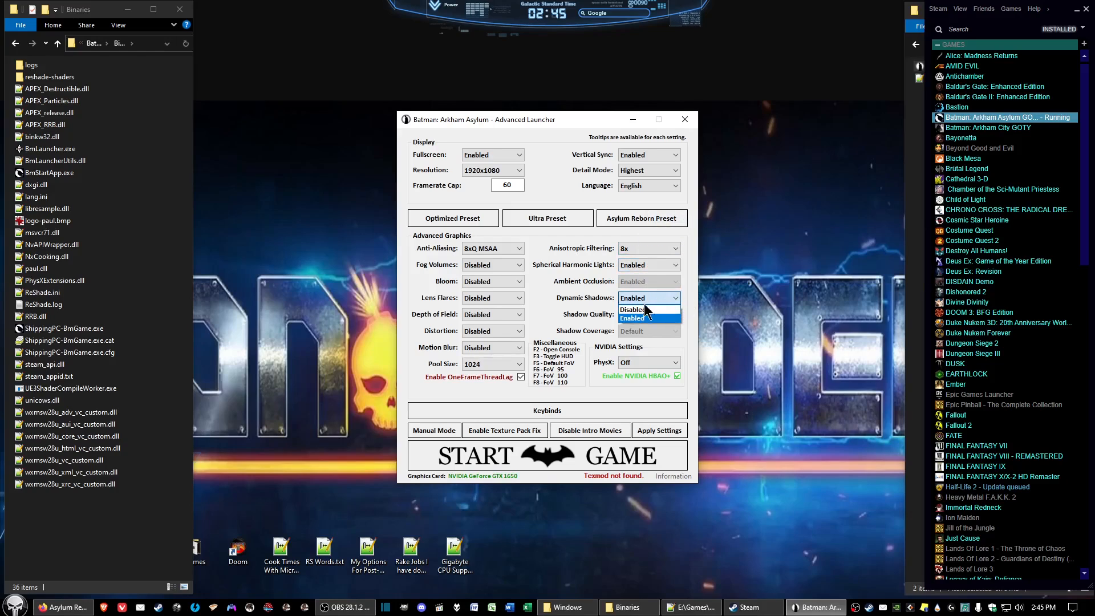
left_click(644, 311)
left_click(665, 314)
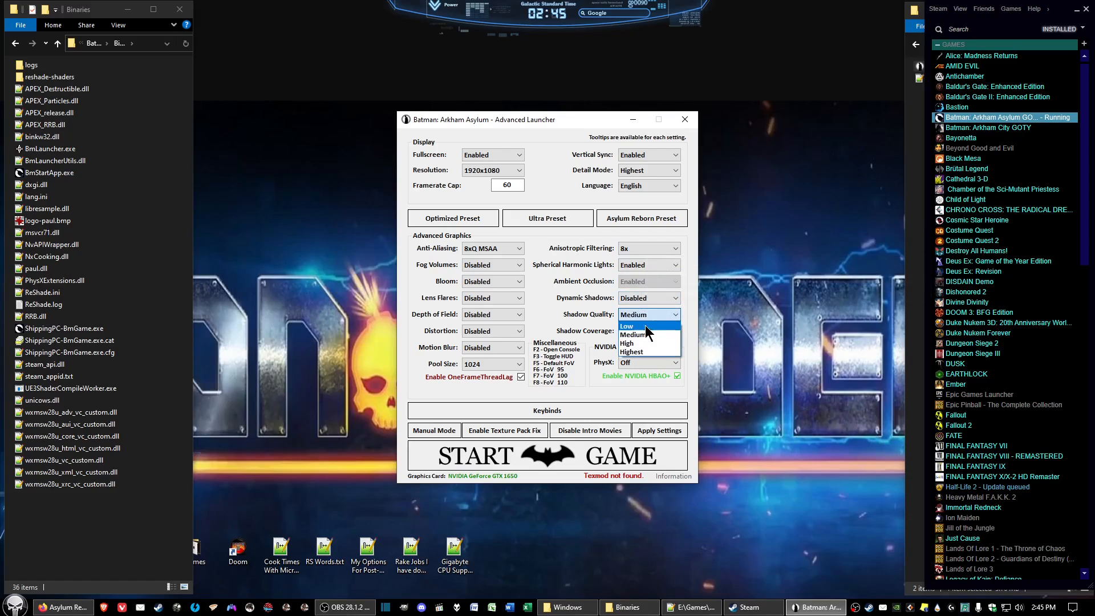
left_click(645, 326)
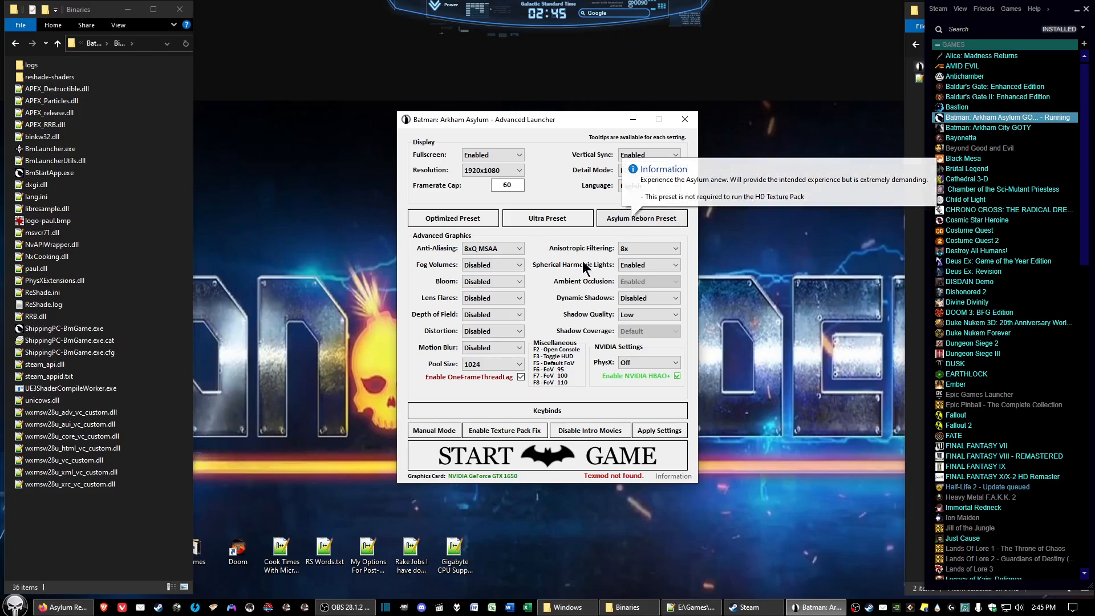
mouse_move(503, 430)
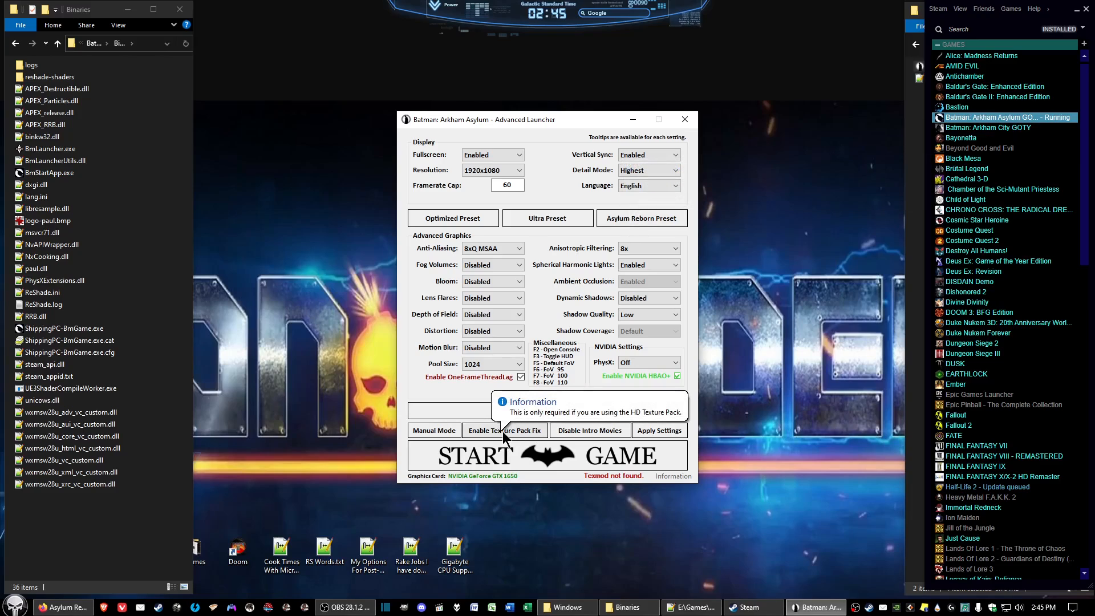
Enable the texture pack fix, disable intro movies and apply the launcher settings.
left_click(526, 433)
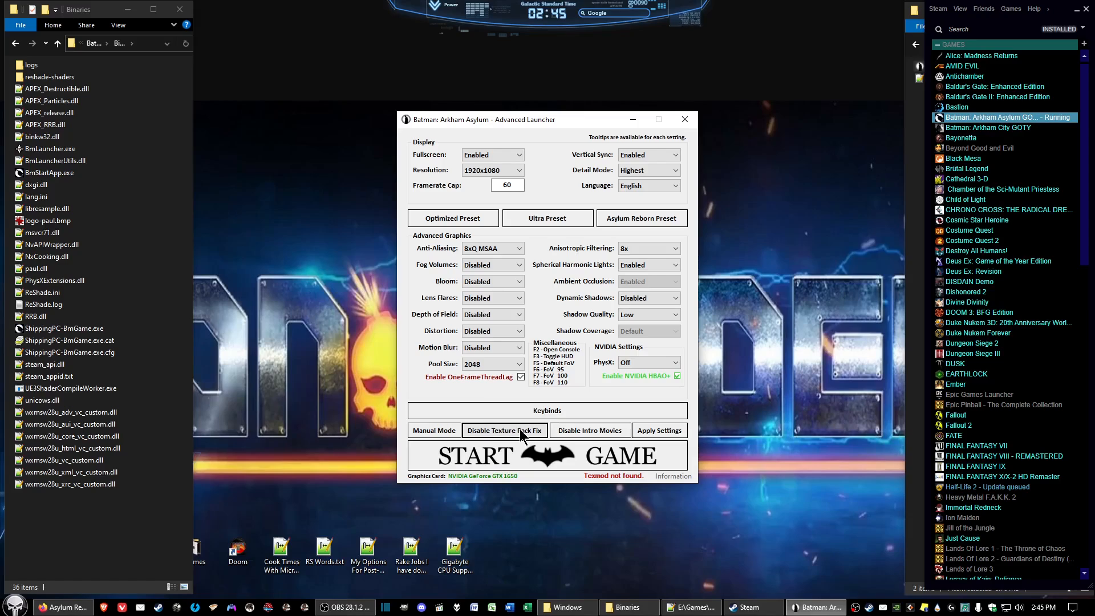
left_click(593, 434)
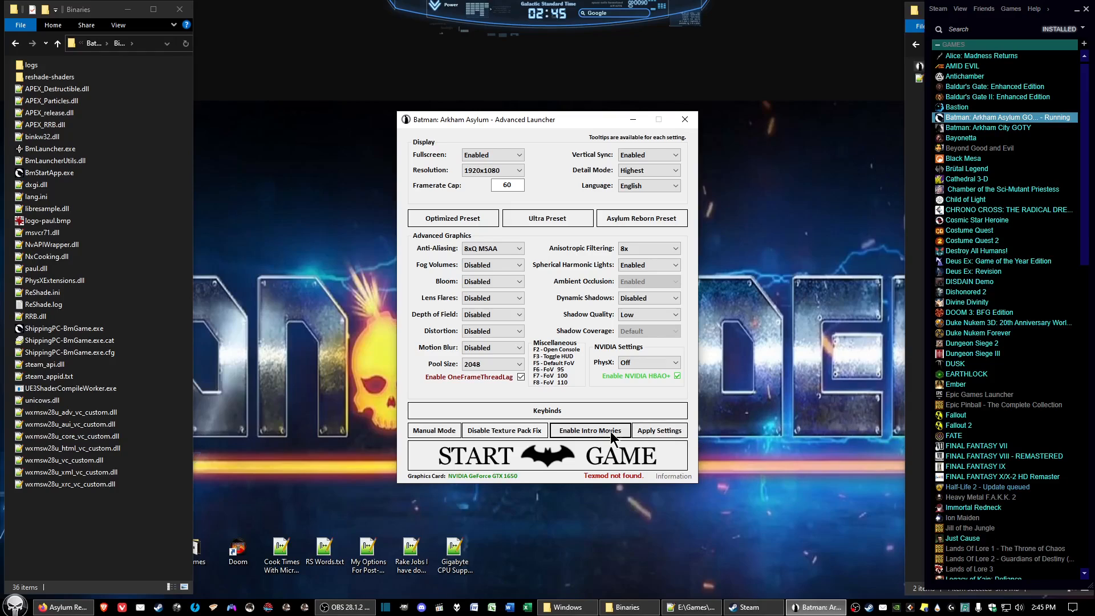
left_click(649, 432)
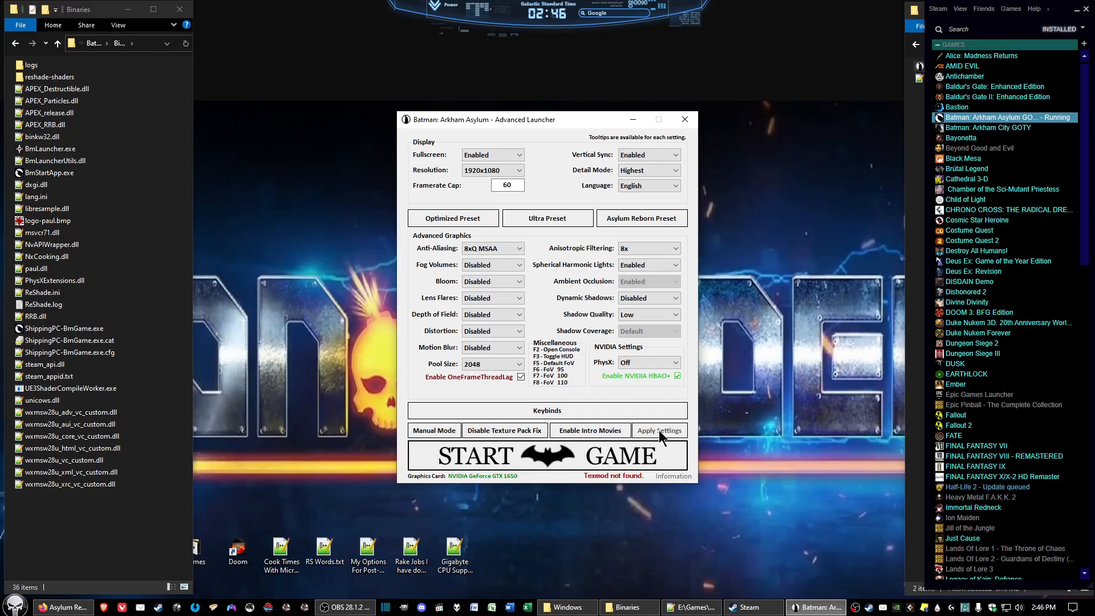
Start the game, pass the title screen and continue the saved Intensive Treatment story.
left_click(542, 453)
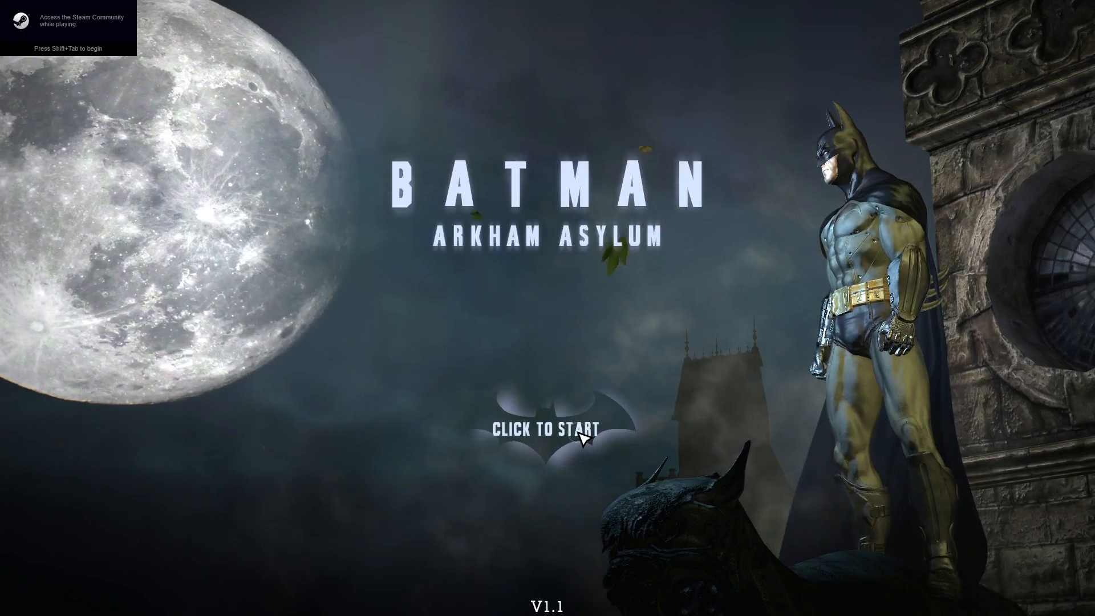
left_click(581, 437)
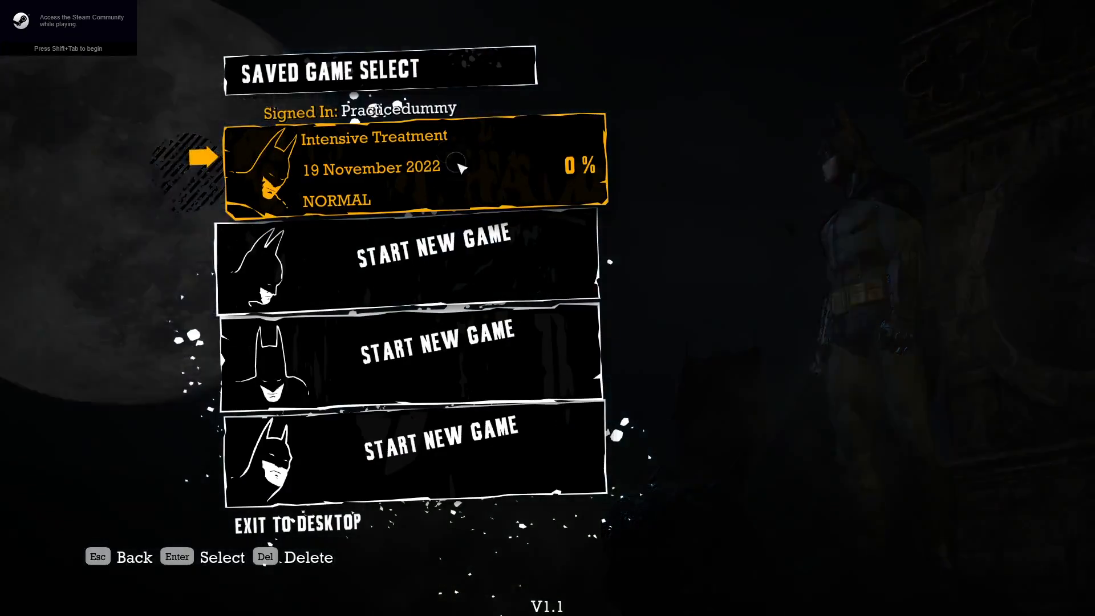
left_click(409, 168)
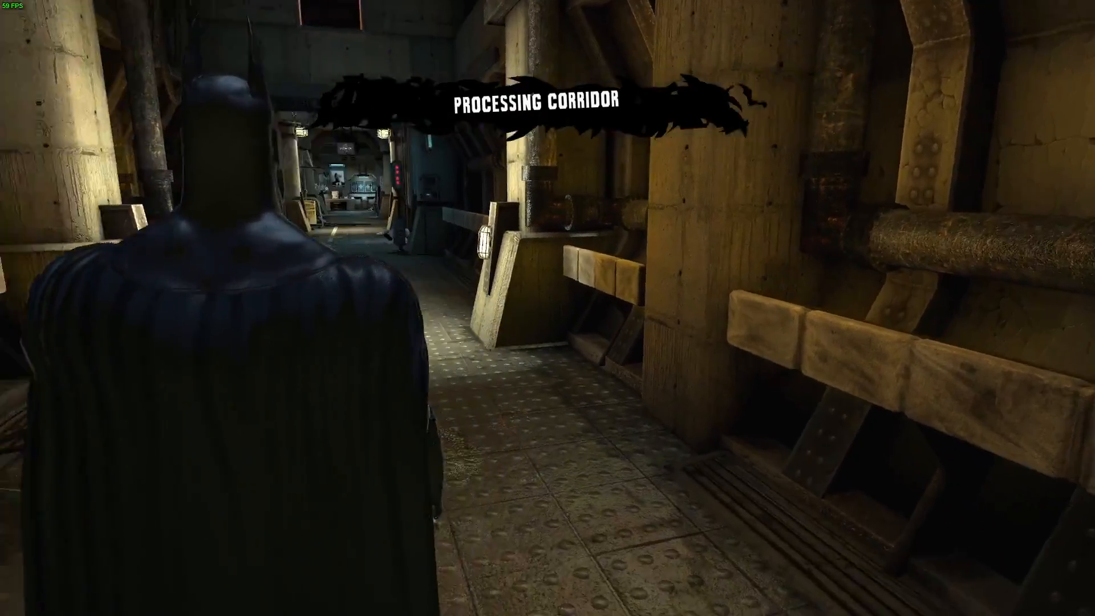
Walk Batman down the Processing Corridor and switch to Detective Mode near the body.
key("w")
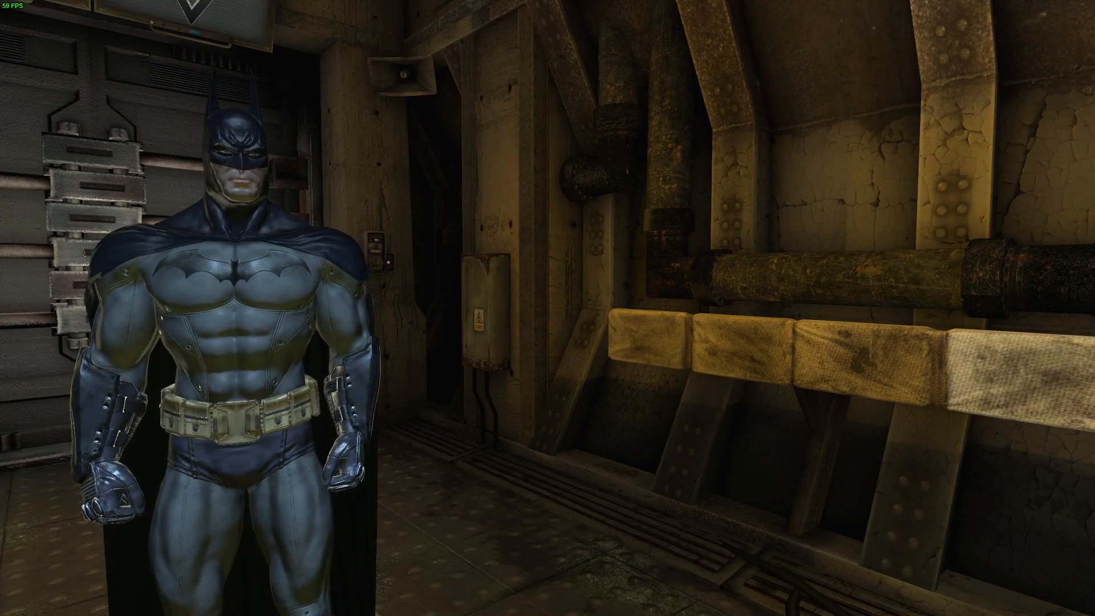
key("w")
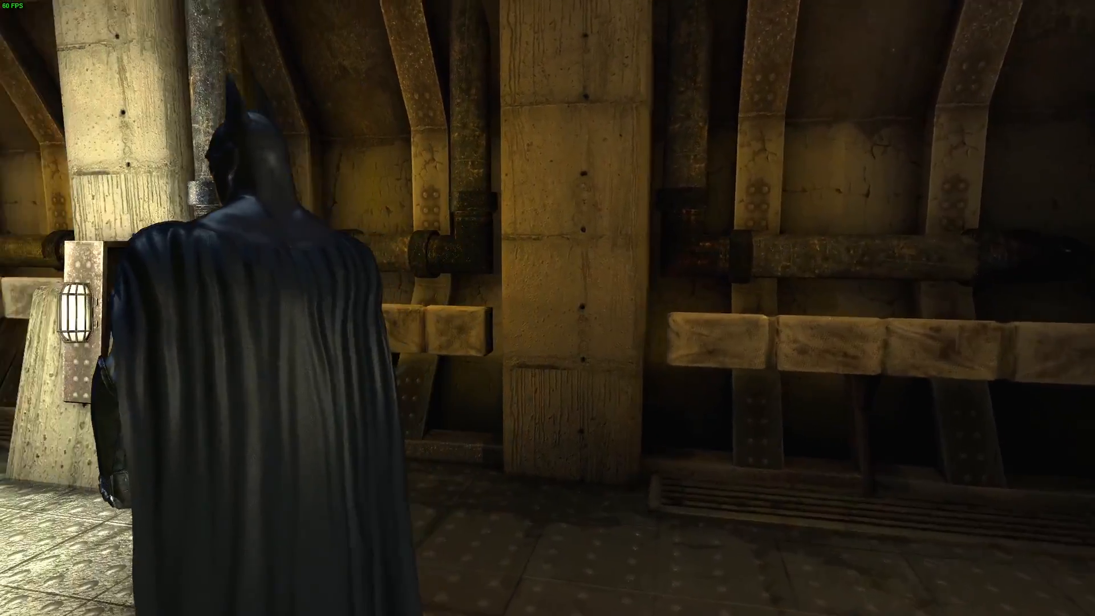
key("w")
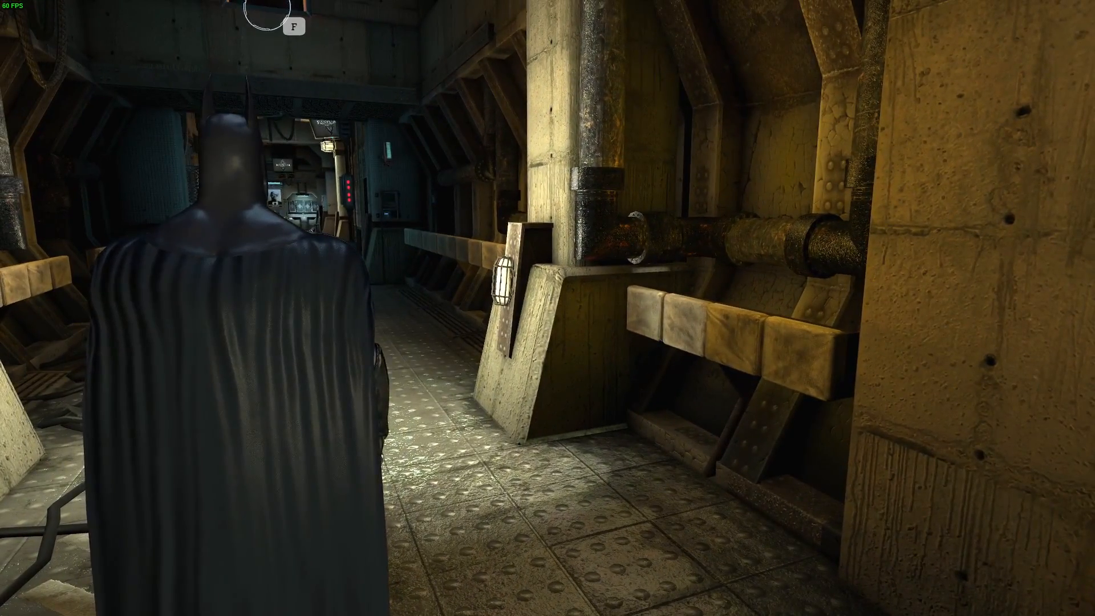
key("w")
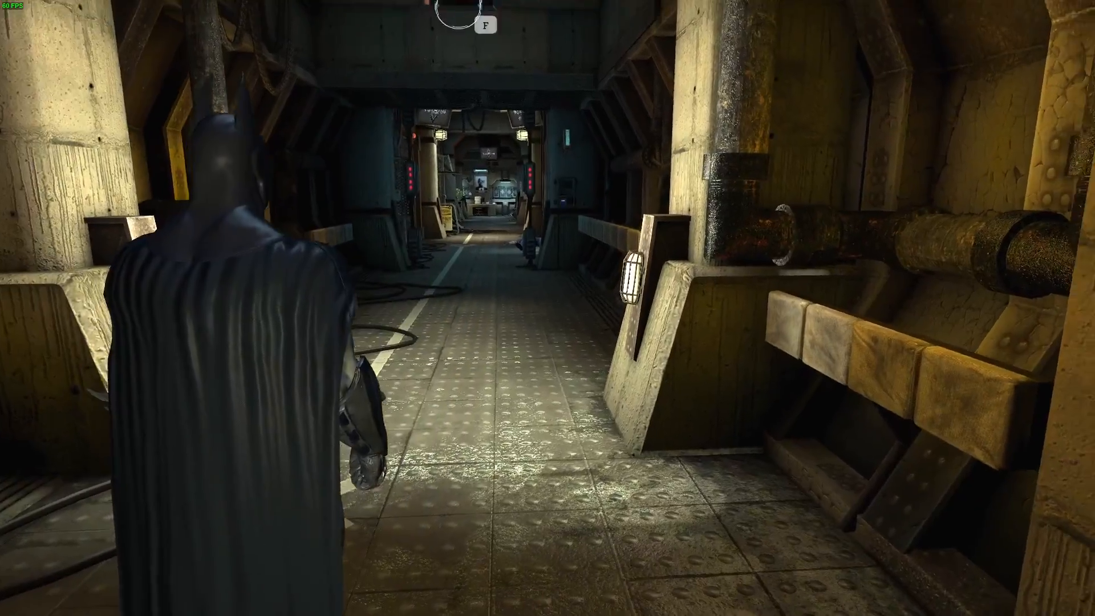
key("w")
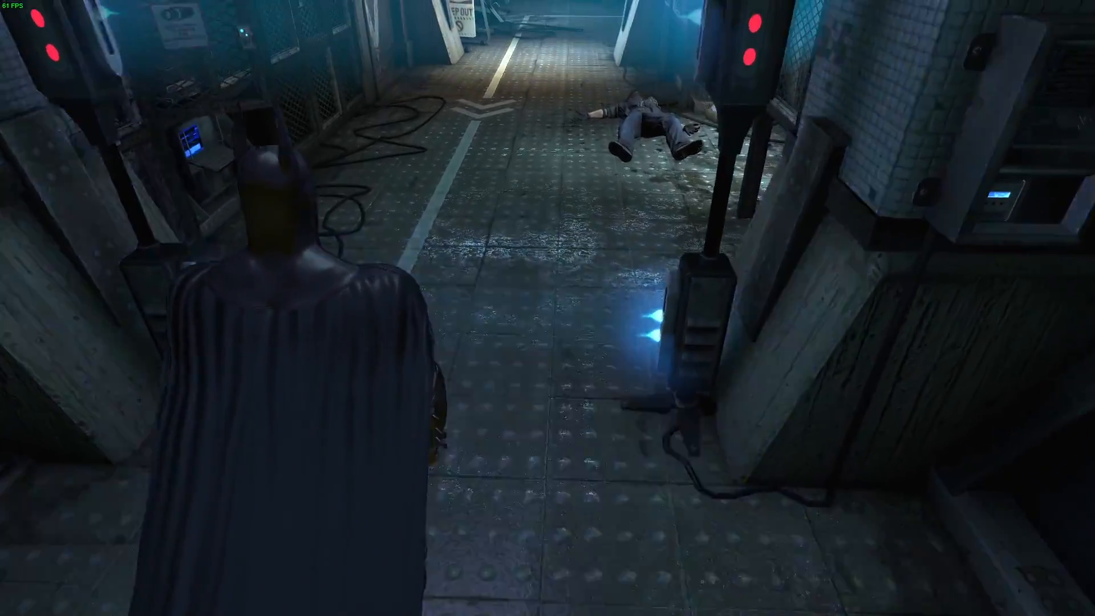
key("Tab")
key("Tab")
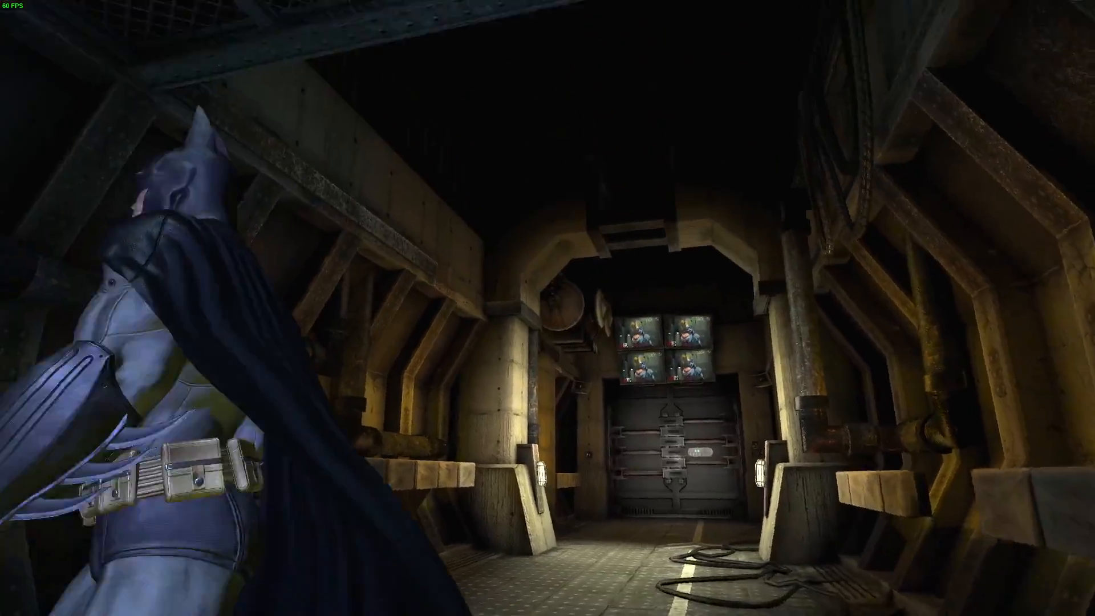
Continue past the door with the monitors and grapple up into the overhead vent.
key("w")
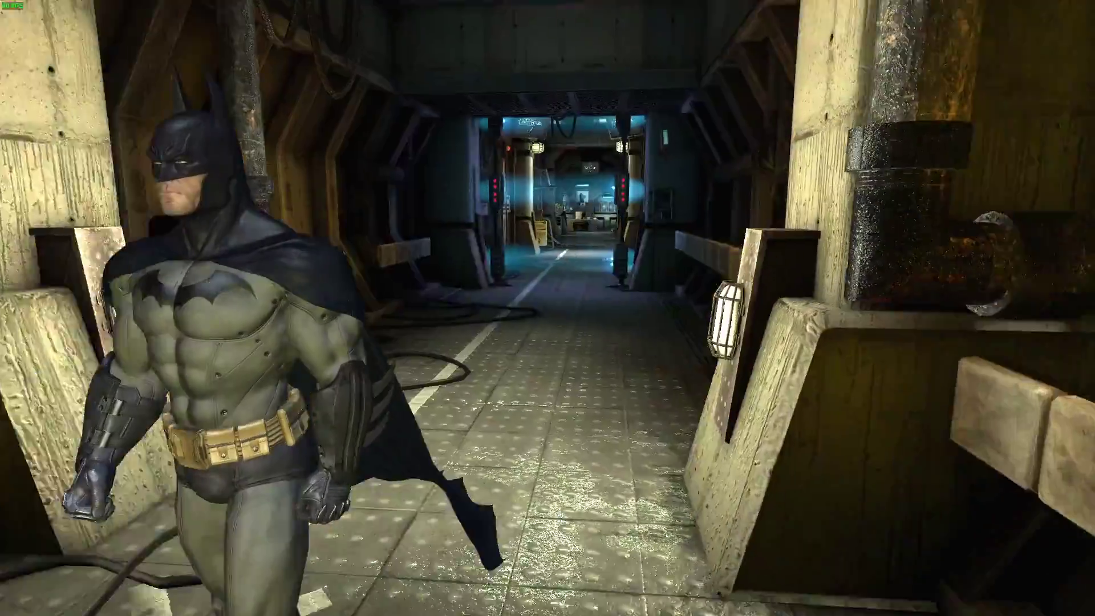
key("w")
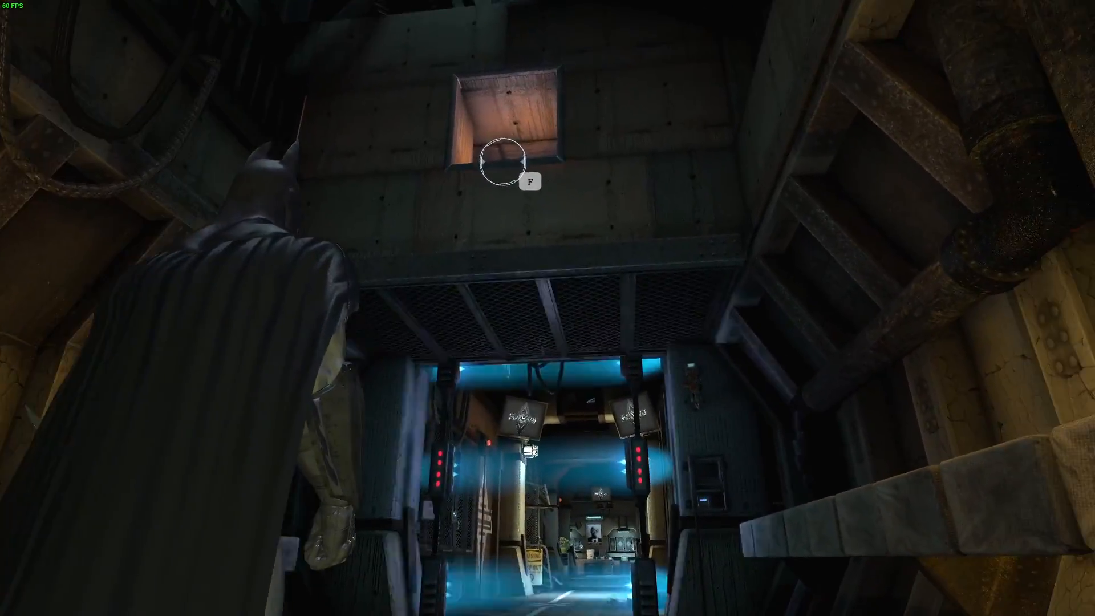
key("ctrl")
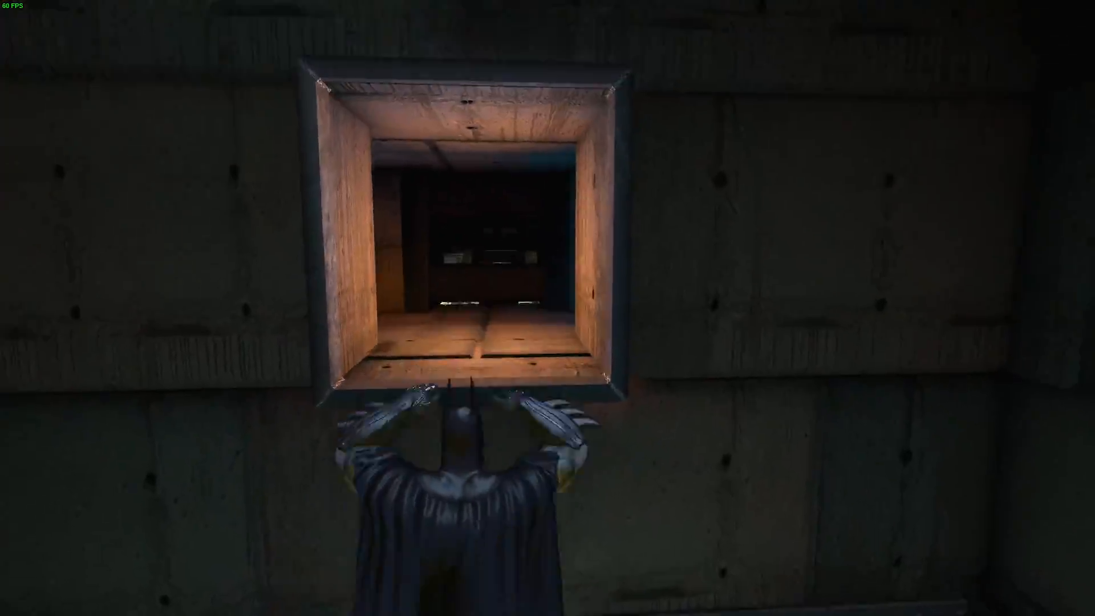